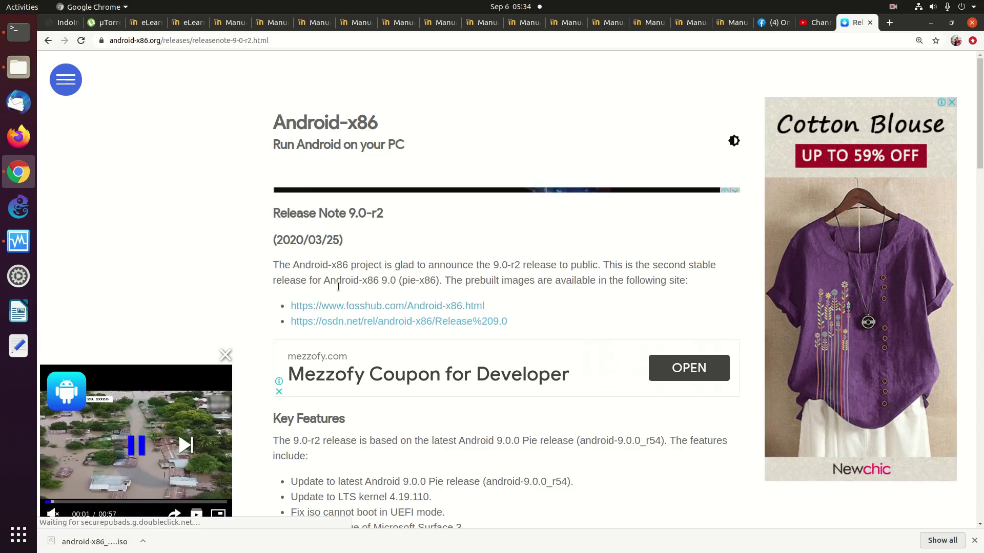
- Open the FossHub download page for Android-x86
click(413, 360)
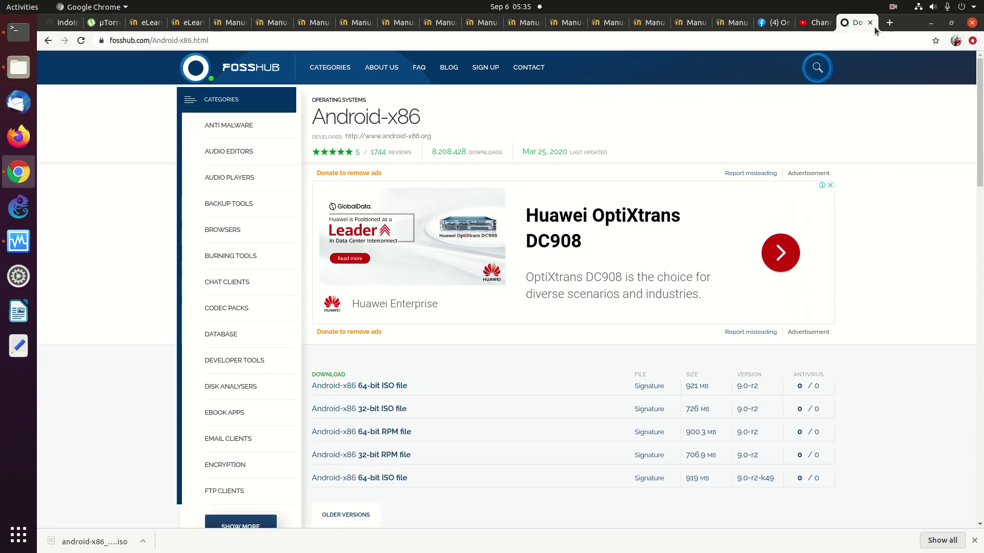
- In VirtualBox, start a new virtual machine named Android X86 9.0 with type Other and version Other/Unknown (64-bit)
click(21, 242)
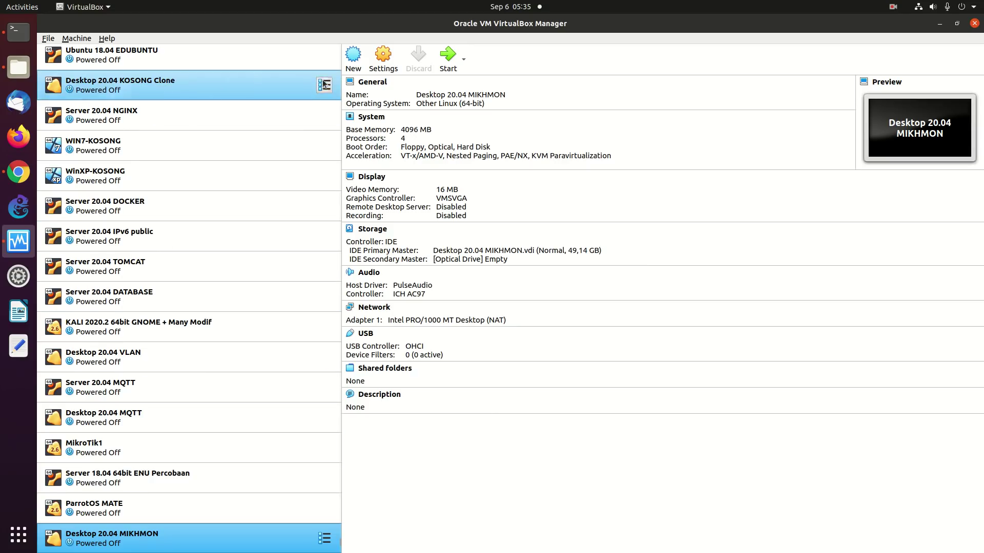
click(353, 55)
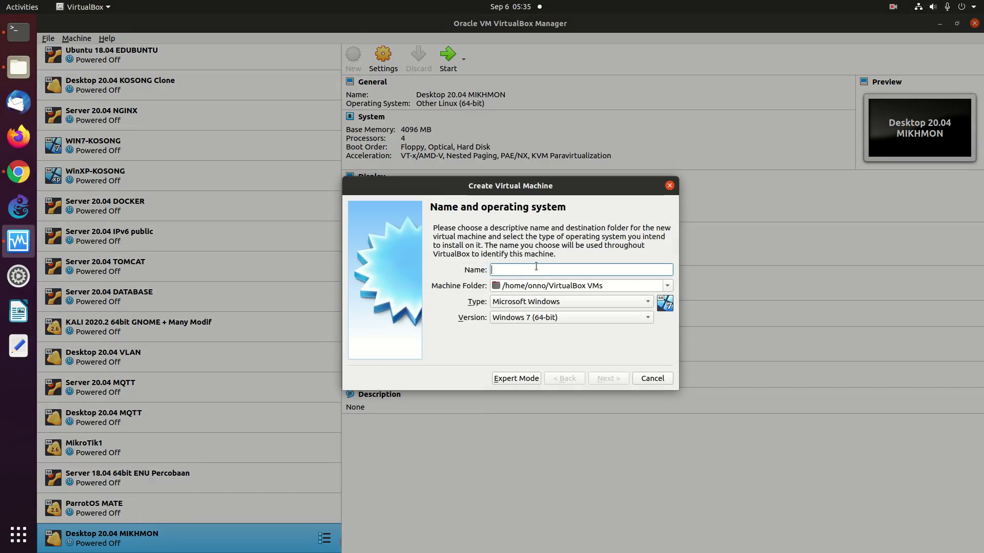
text(Android X)
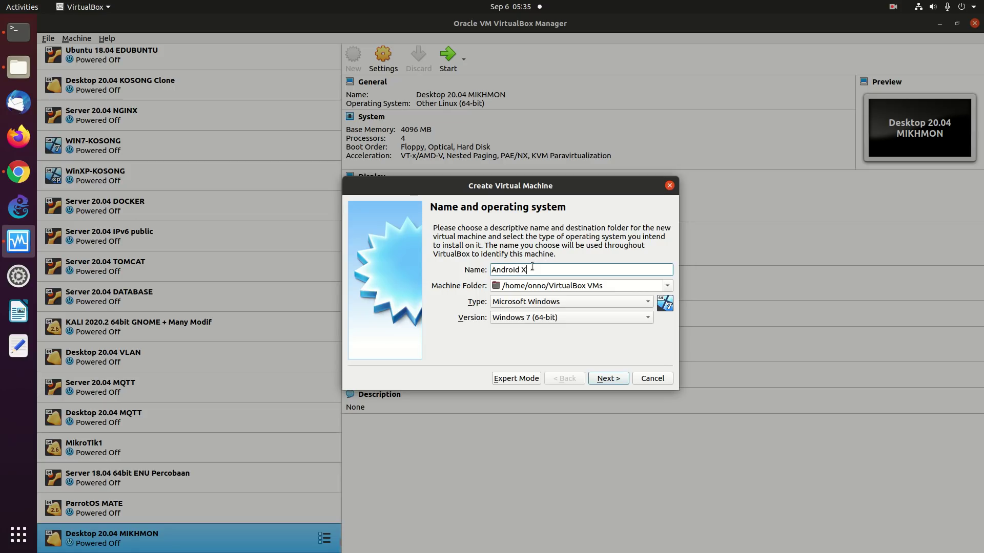
text(86 9.0)
click(561, 302)
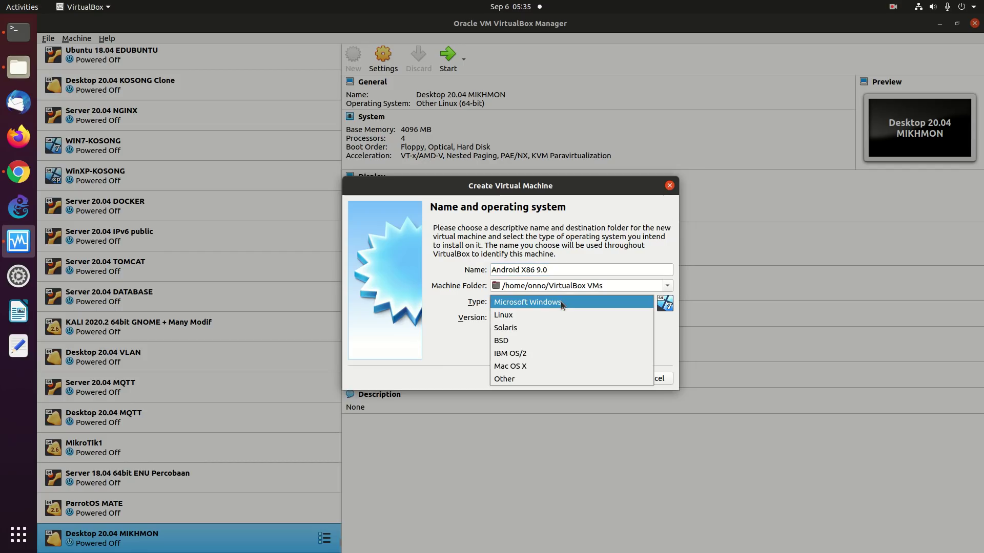
click(533, 379)
click(538, 318)
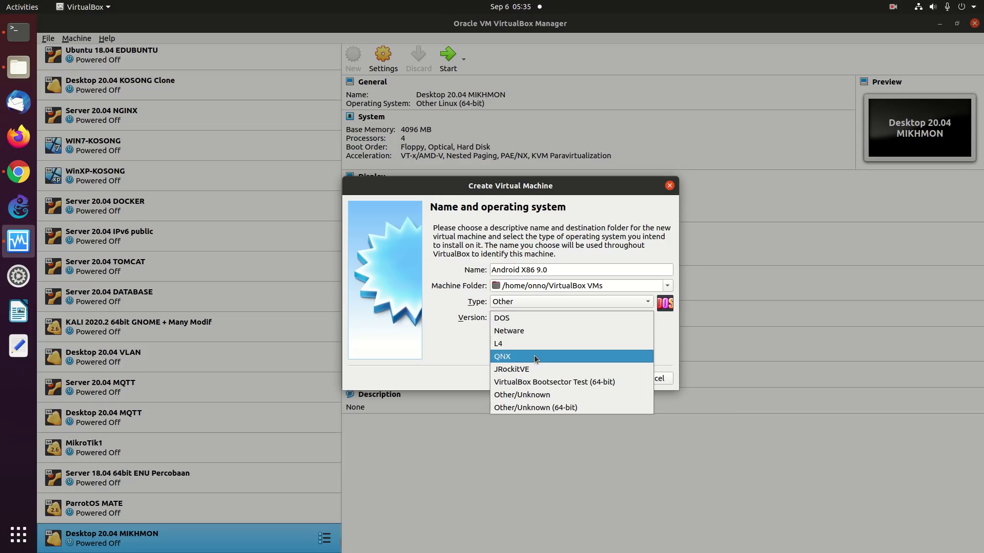
click(536, 407)
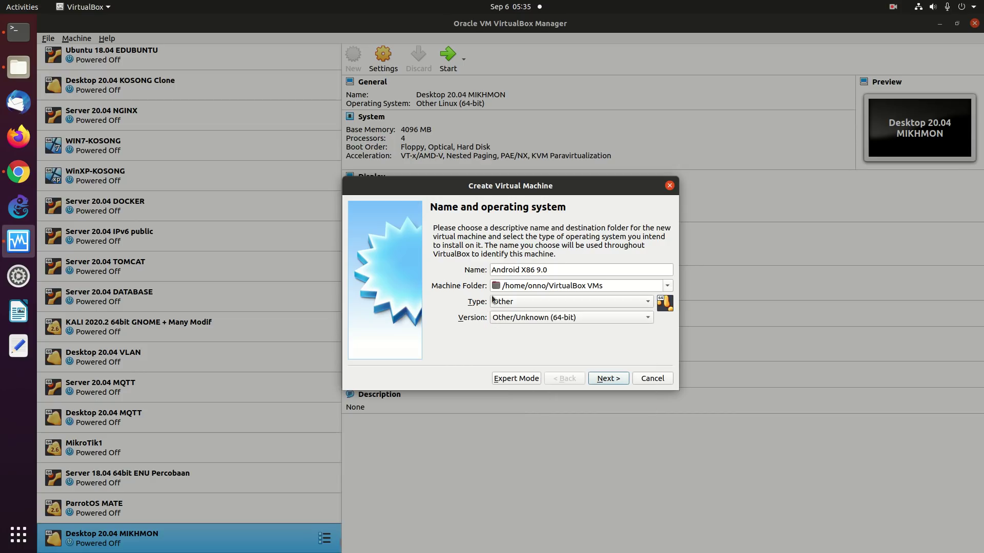
click(603, 381)
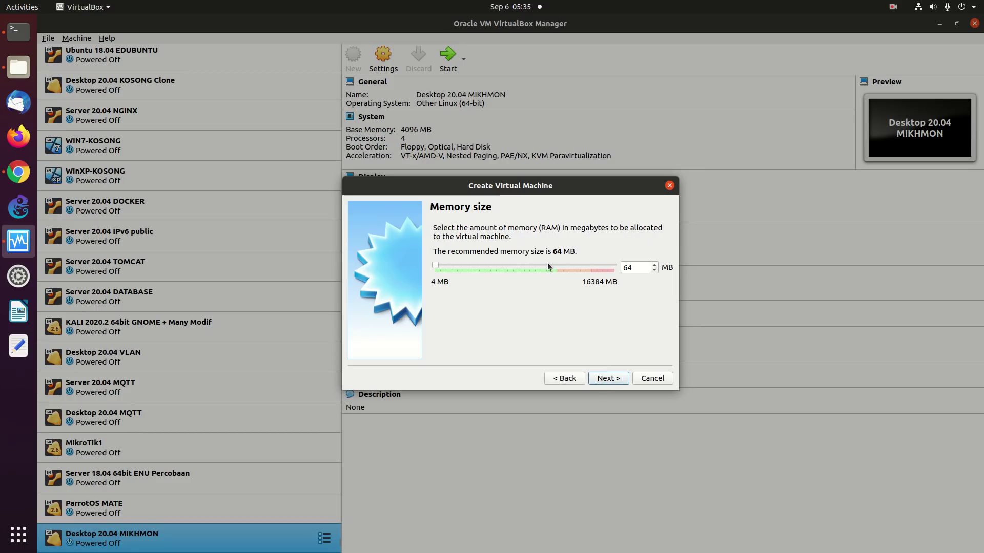
- Set the new virtual machine's memory size to 4160 MB and continue to the hard disk options
click(527, 264)
click(527, 264)
click(527, 264)
click(526, 265)
click(526, 264)
click(527, 264)
click(527, 264)
click(527, 265)
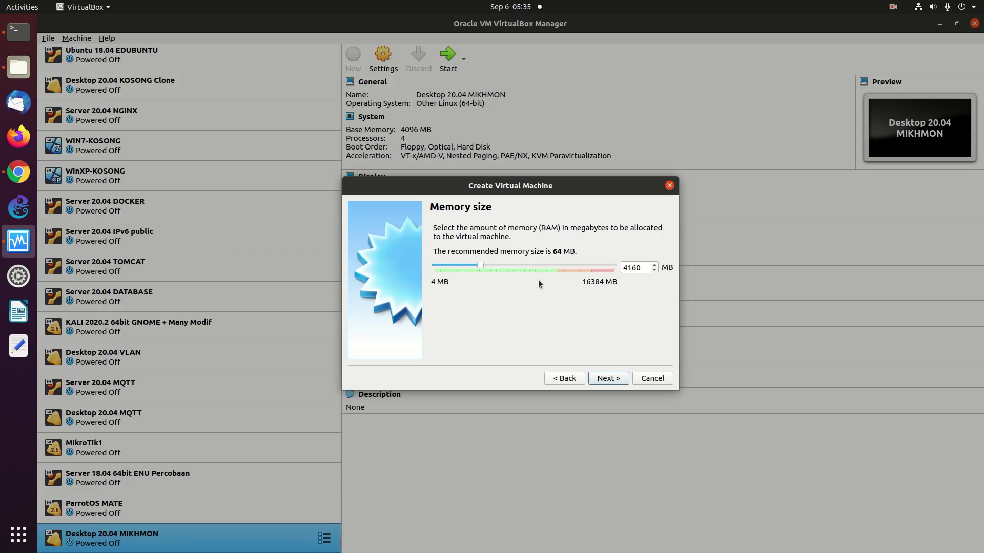
click(603, 379)
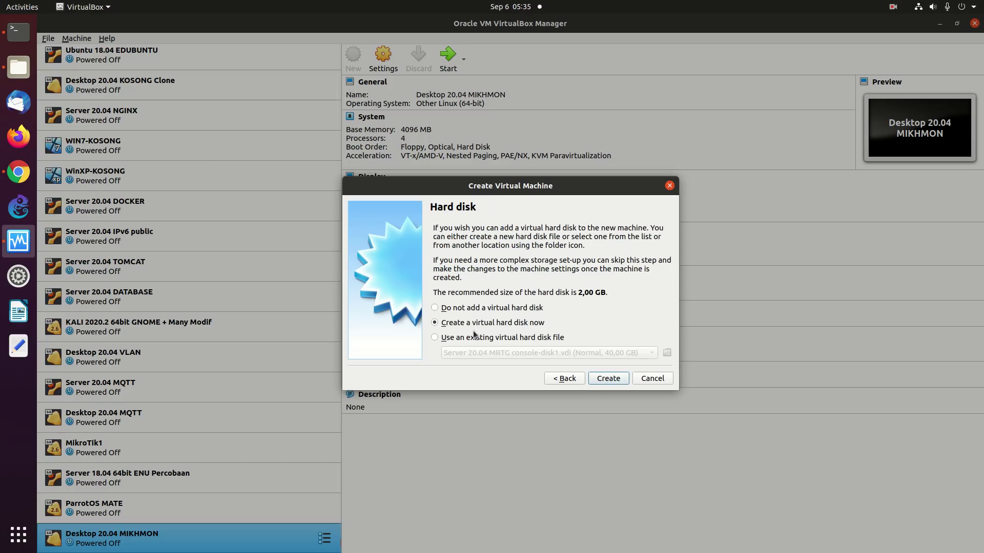
- Create a dynamically allocated VDI virtual hard disk of 32 GB for the new machine
click(604, 379)
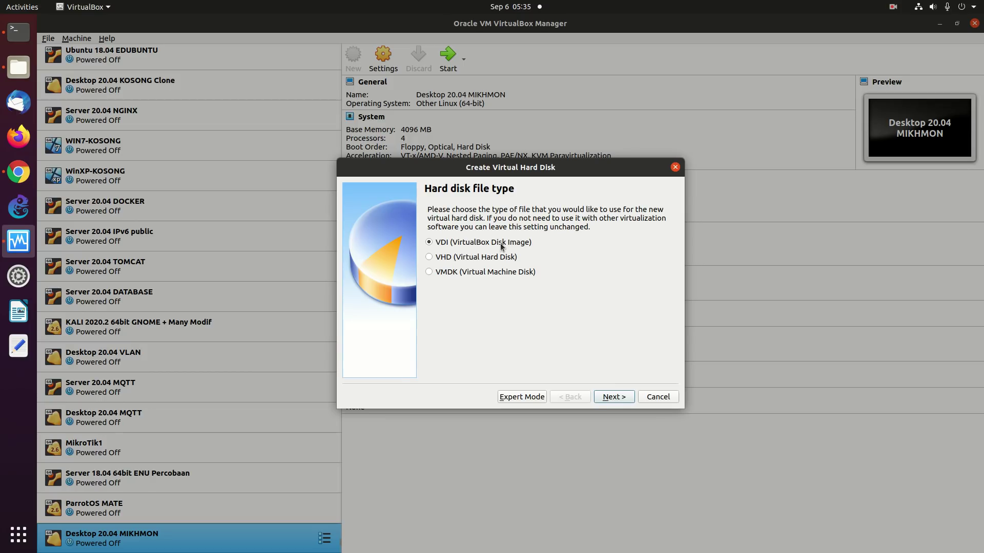
click(612, 397)
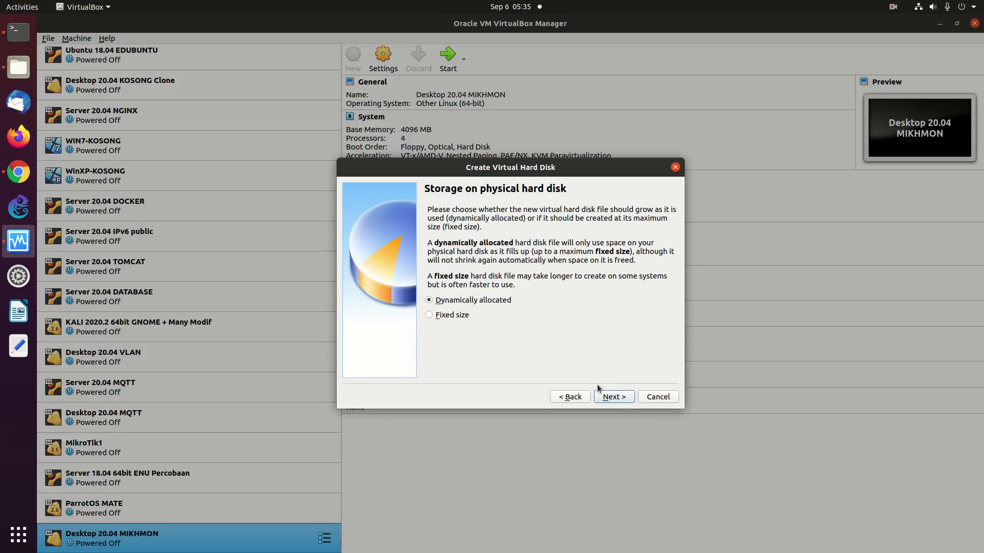
click(613, 397)
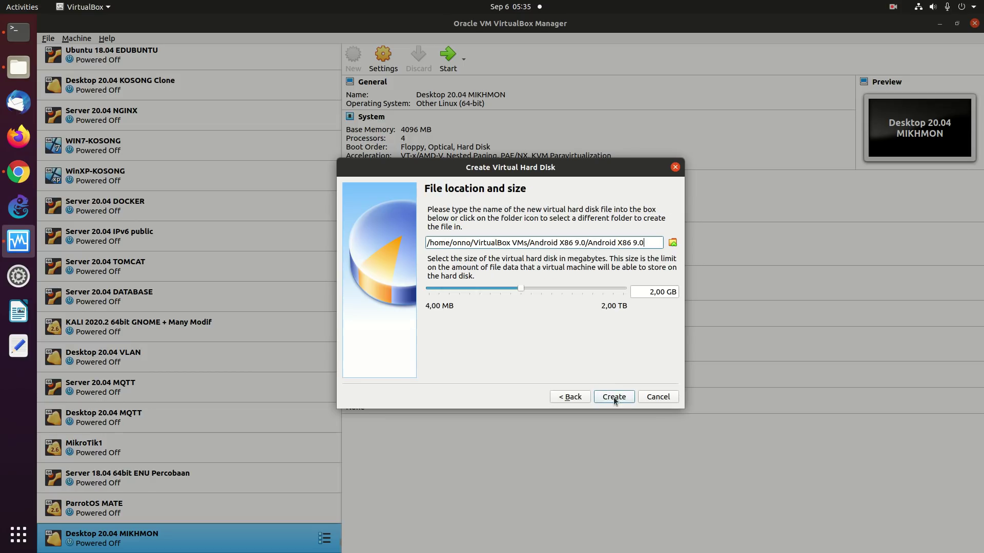
click(572, 289)
click(572, 288)
click(572, 289)
click(572, 288)
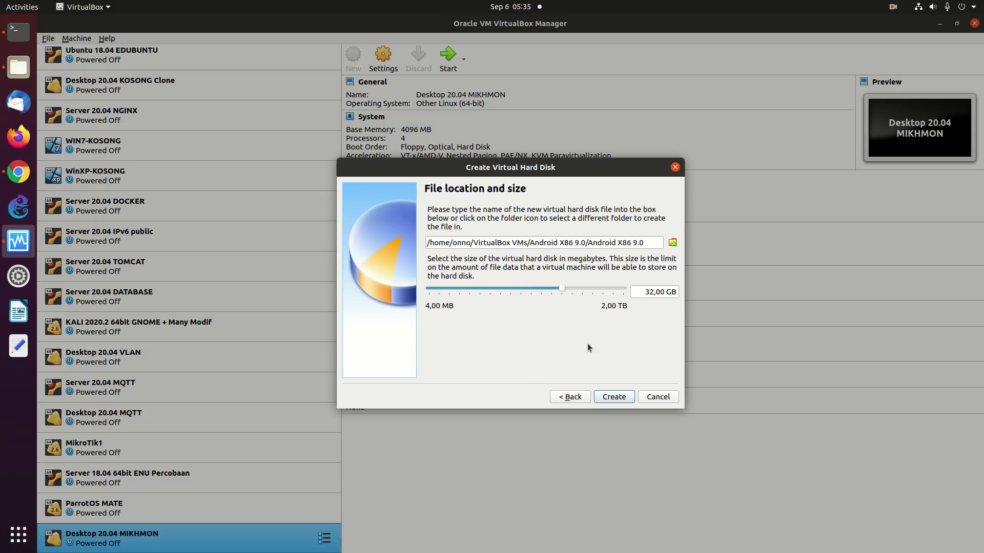
click(610, 397)
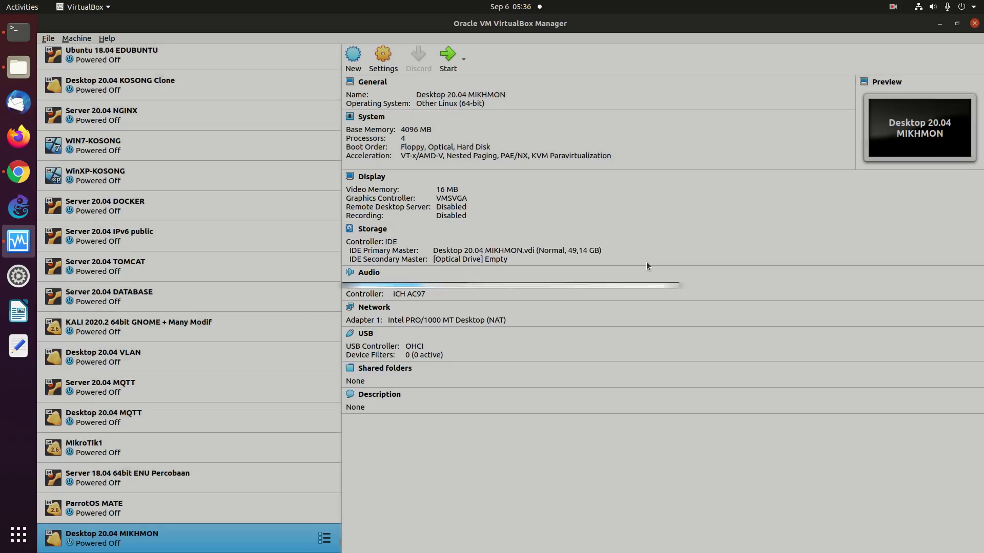
- In the Android X86 9.0 machine's settings, attach network Adapter 1 to Bridged Adapter and expand its advanced options
right_click(189, 540)
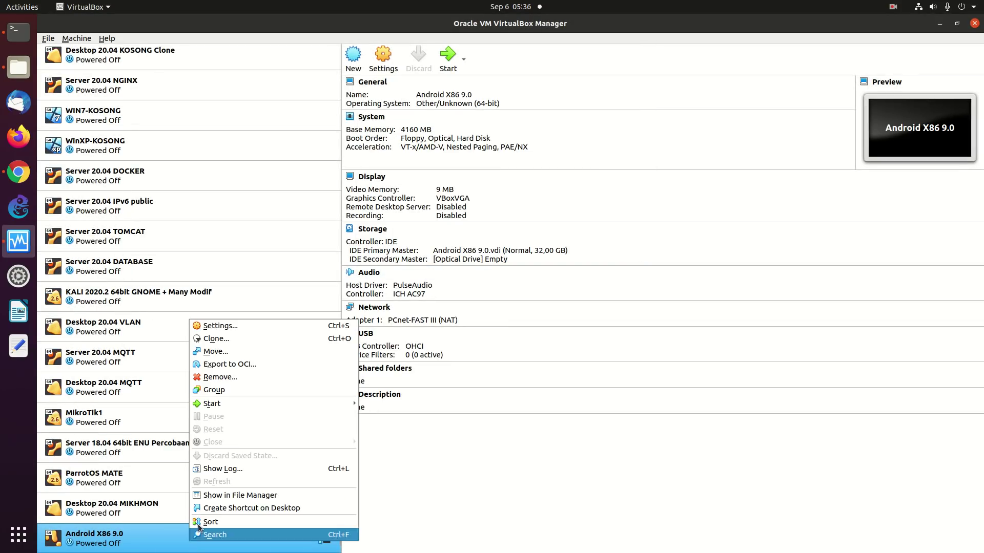
click(265, 323)
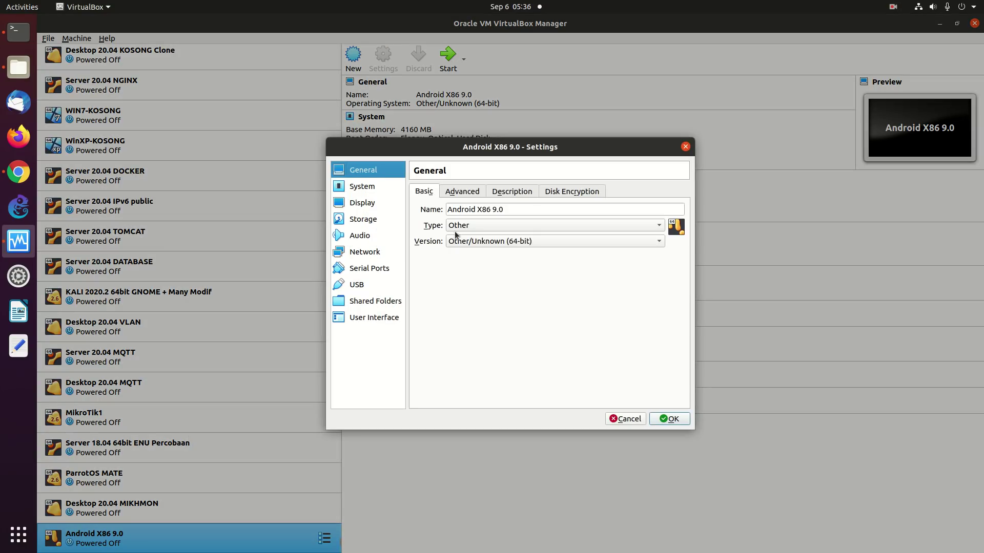
click(381, 254)
click(495, 225)
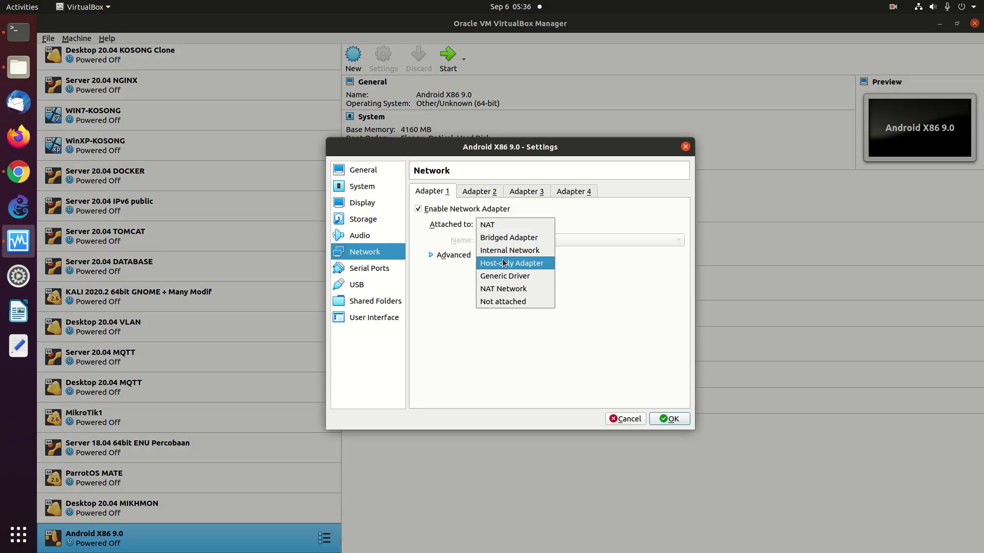
click(502, 239)
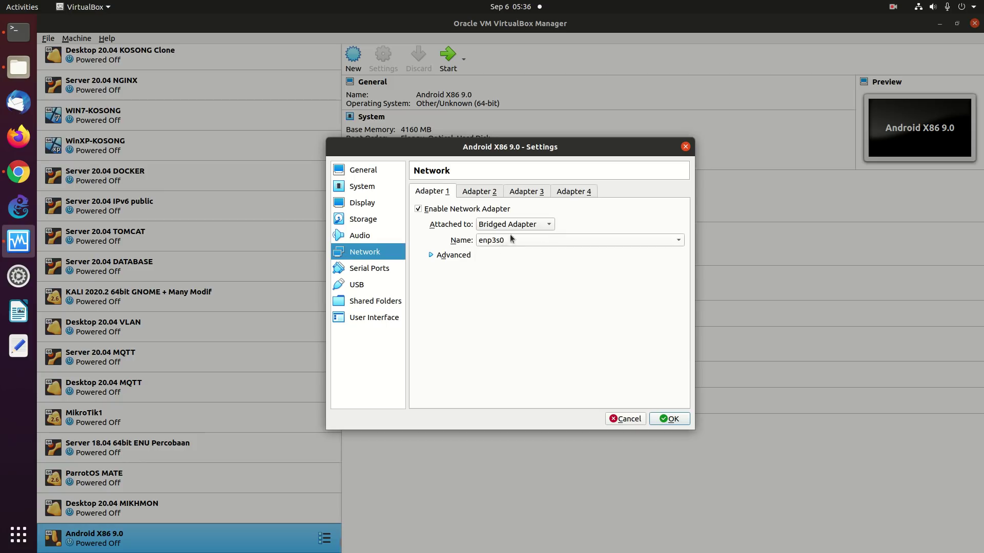
click(430, 255)
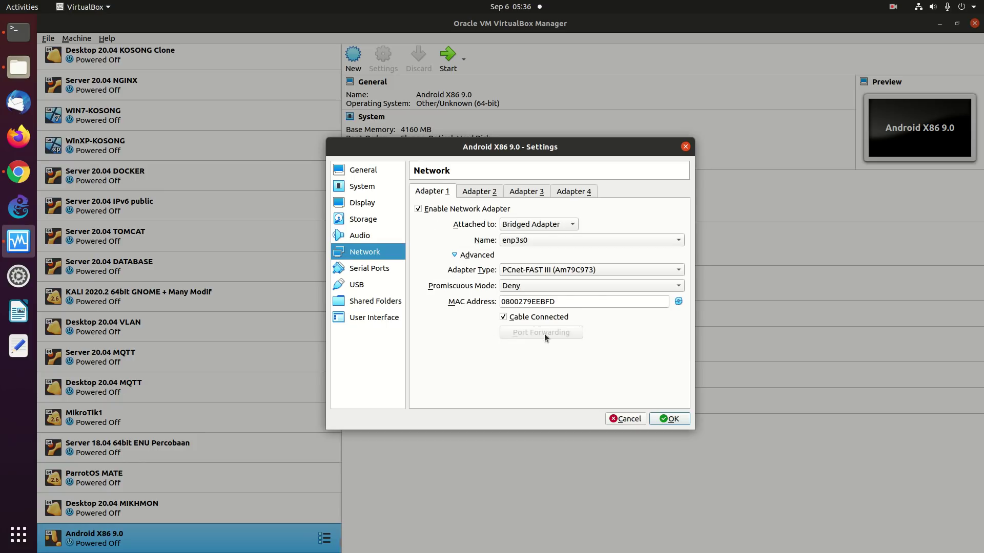
- Load android-x86_64-9.0-r2.iso into the machine's empty optical drive and save the settings
click(369, 224)
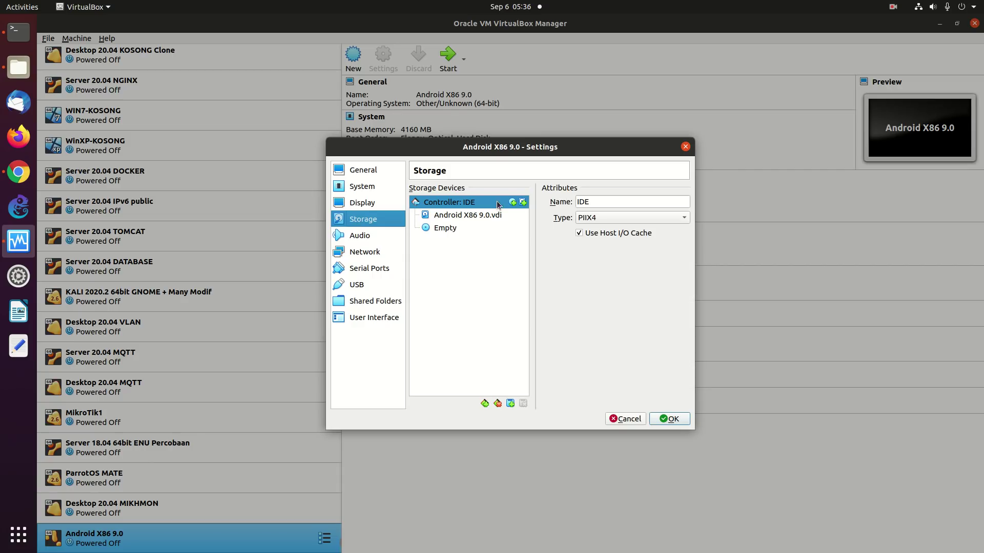
click(455, 231)
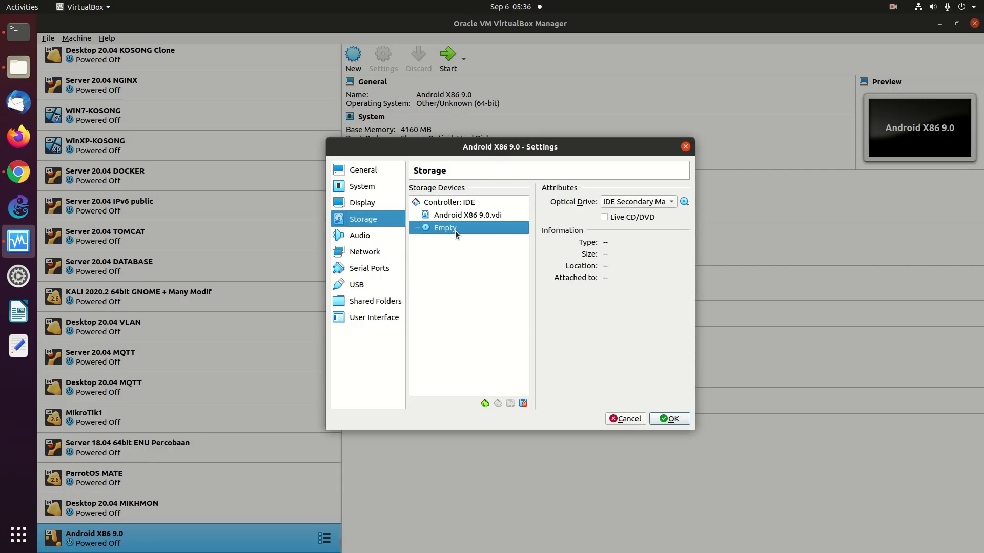
click(684, 202)
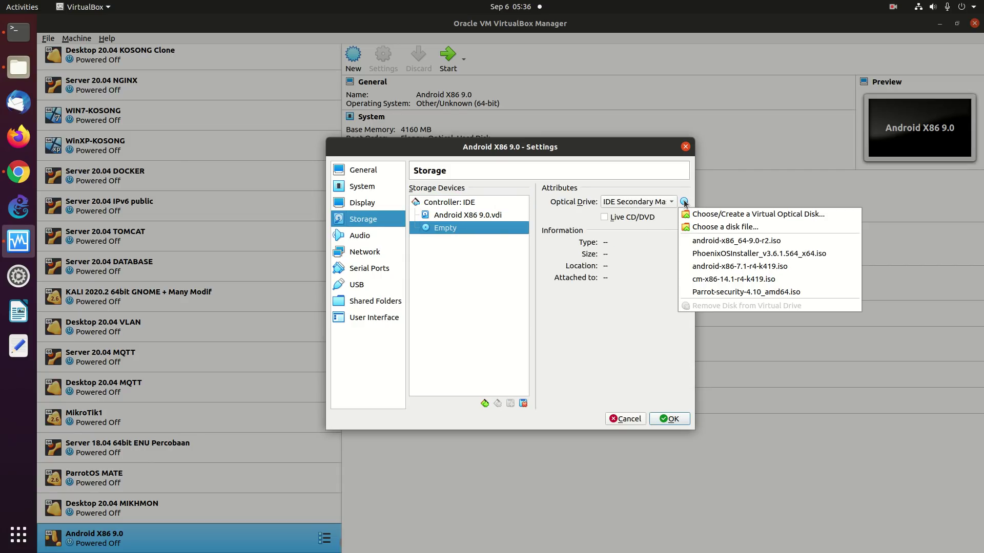
click(711, 241)
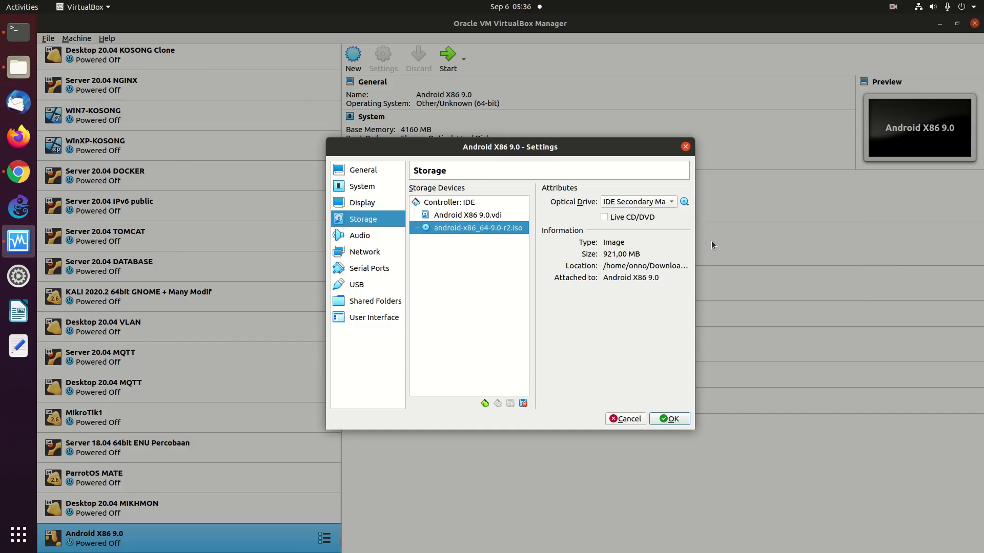
click(661, 417)
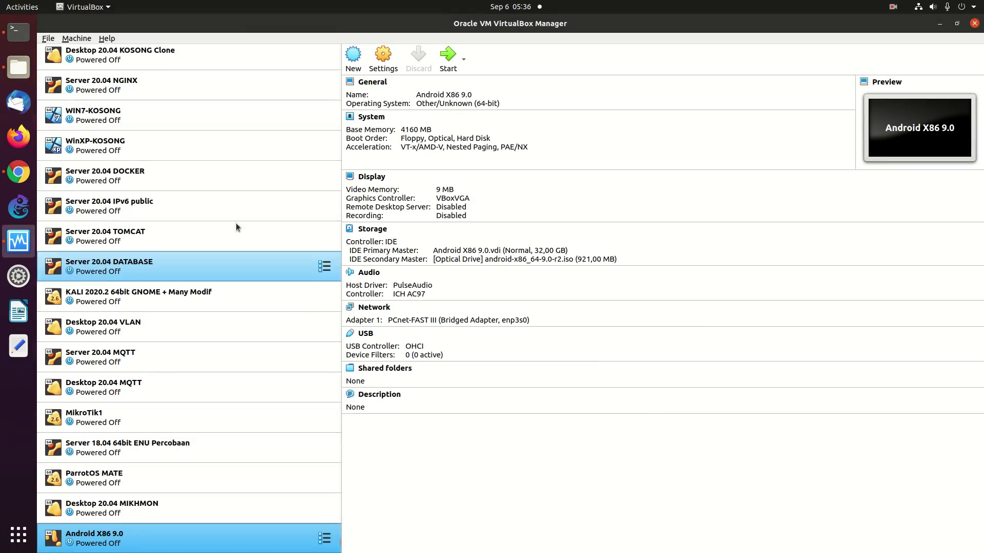
- In the terminal, clear the screen, list the disks with fdisk -l, and examine the /dev/sdb1 and /dev/sdb5 partition entries
click(18, 28)
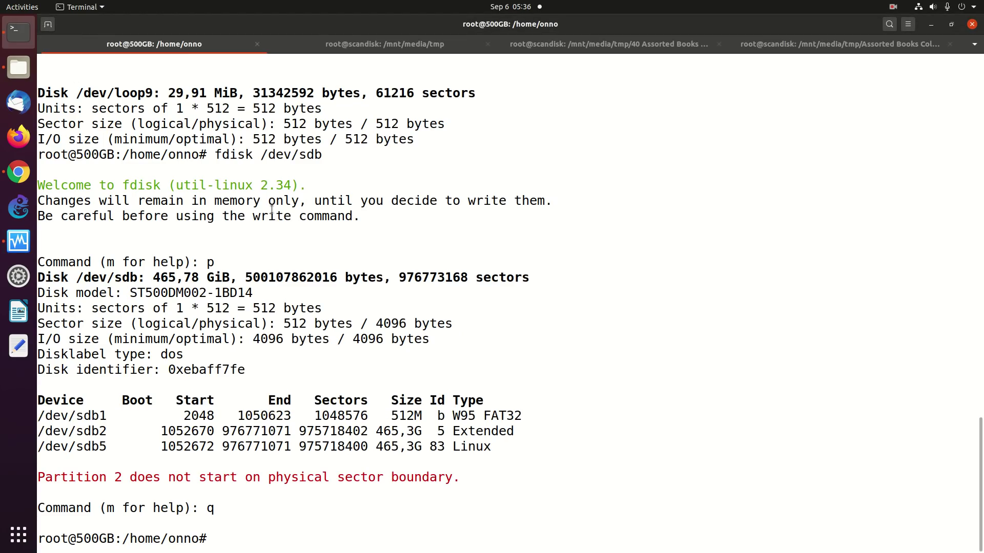
text(xcke)
key(BackSpace)
key(BackSpace)
key(BackSpace)
key(BackSpace)
text(clear)
key(Return)
text(fdisk -l)
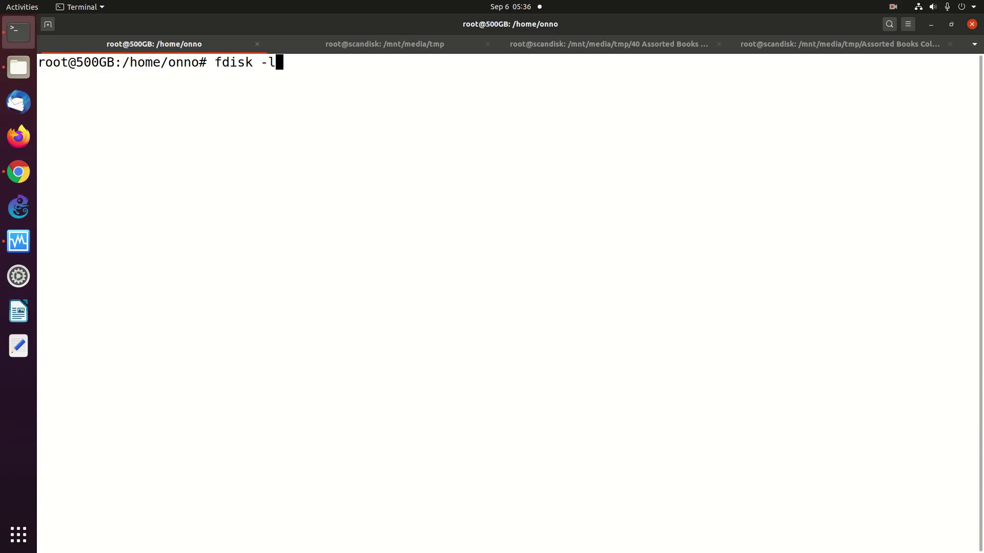
key(Return)
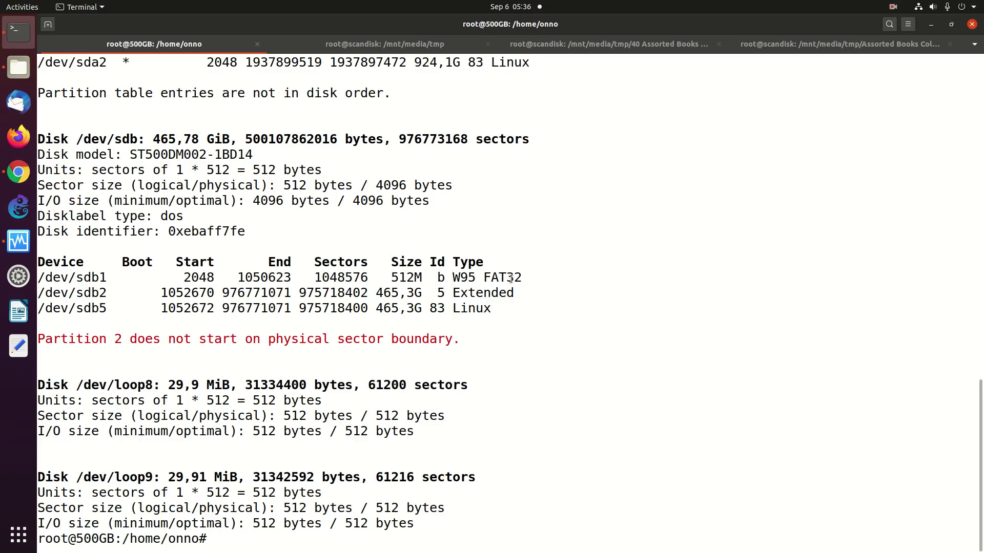
drag(522, 279, 45, 277)
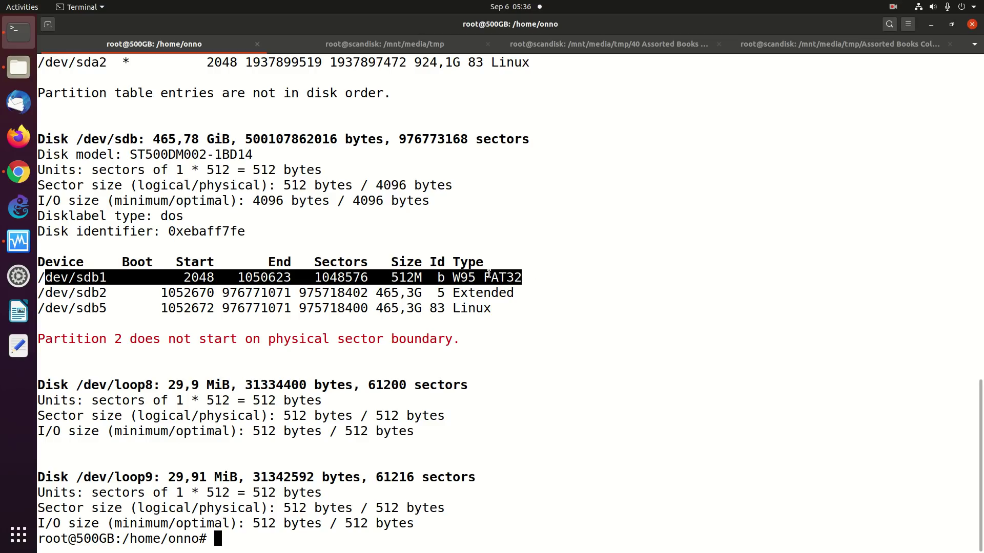
drag(511, 313, 39, 304)
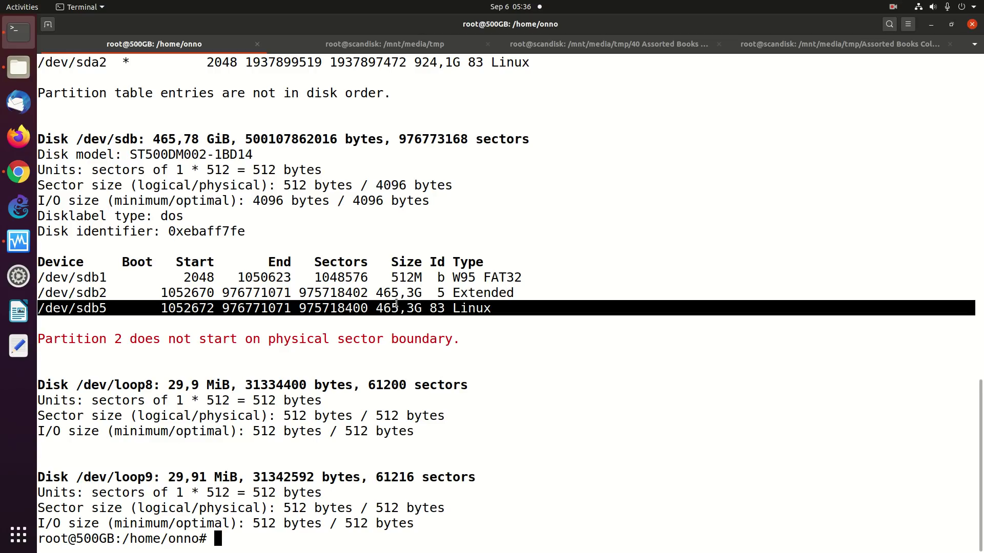
drag(536, 277, 62, 277)
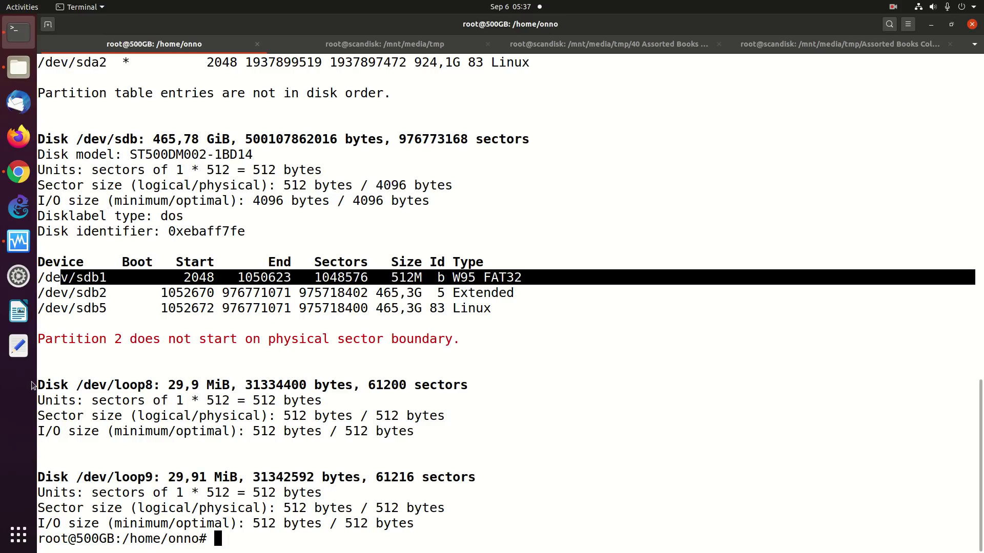
- Switch to VirtualBox and start the Android X86 9.0 machine normally, using android-x86_64-9.0-r2.iso as the start-up disk
click(19, 241)
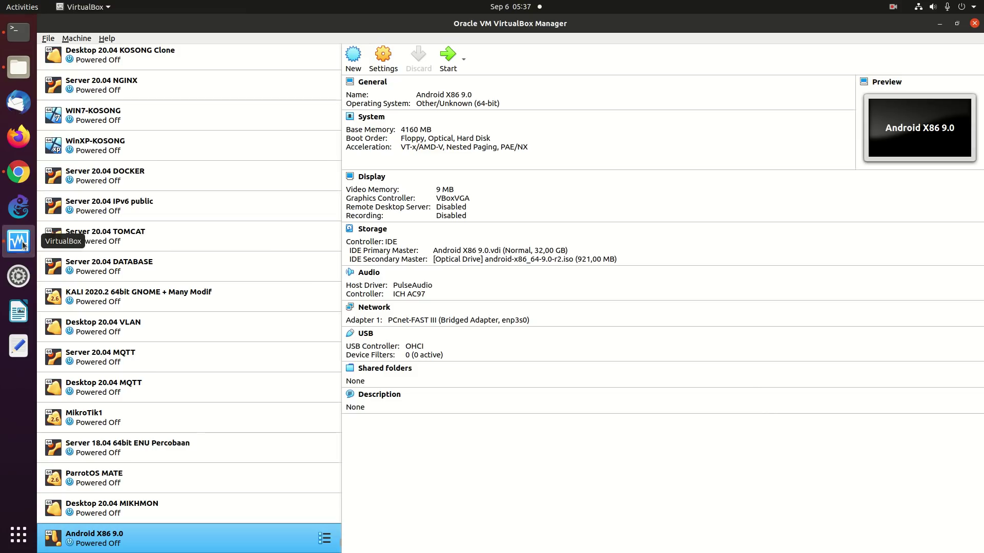
right_click(218, 540)
mouse_move(289, 403)
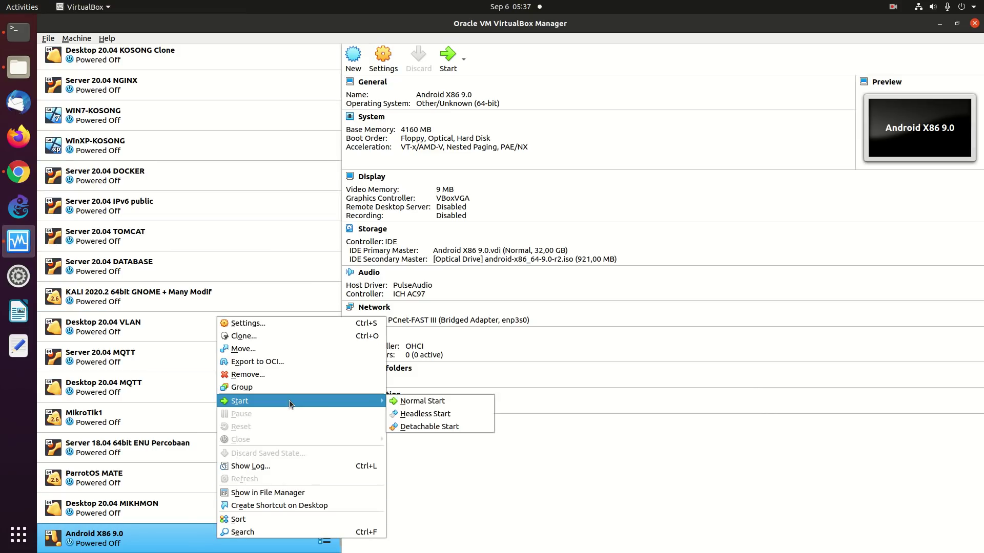
click(407, 402)
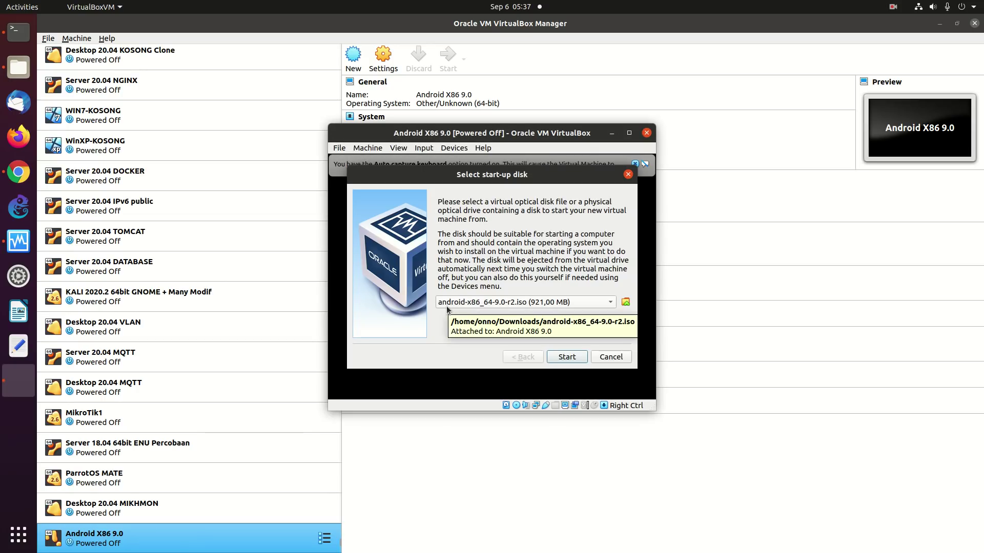
click(573, 359)
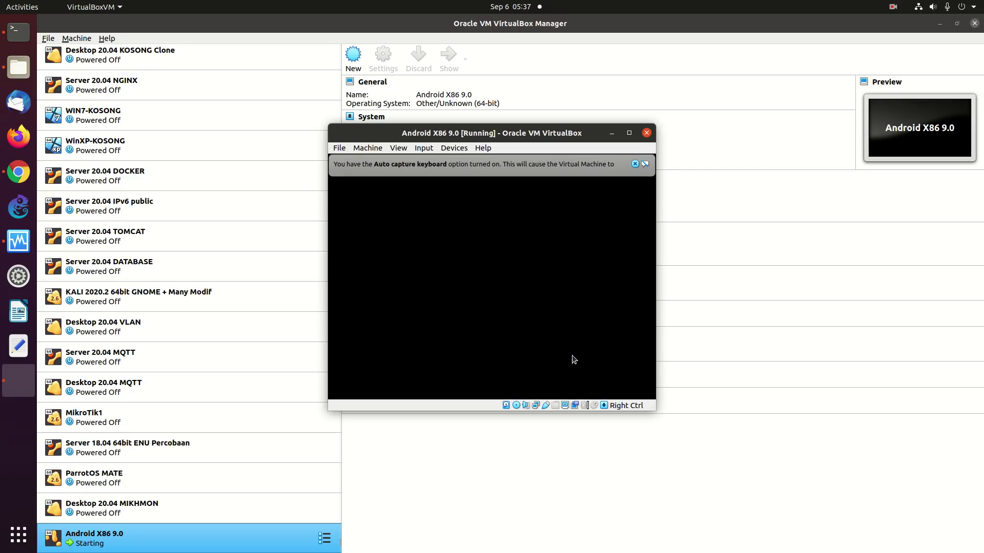
- Maximize the Android X86 9.0 machine window and boot the Live CD entry that runs Android-x86 without installation, dismissing the VirtualBox notices
click(640, 163)
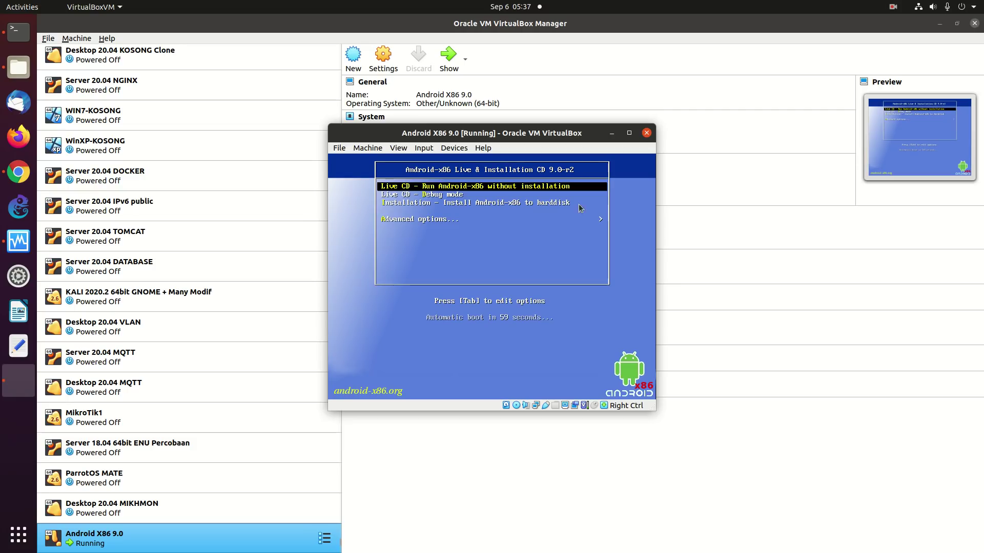
click(629, 133)
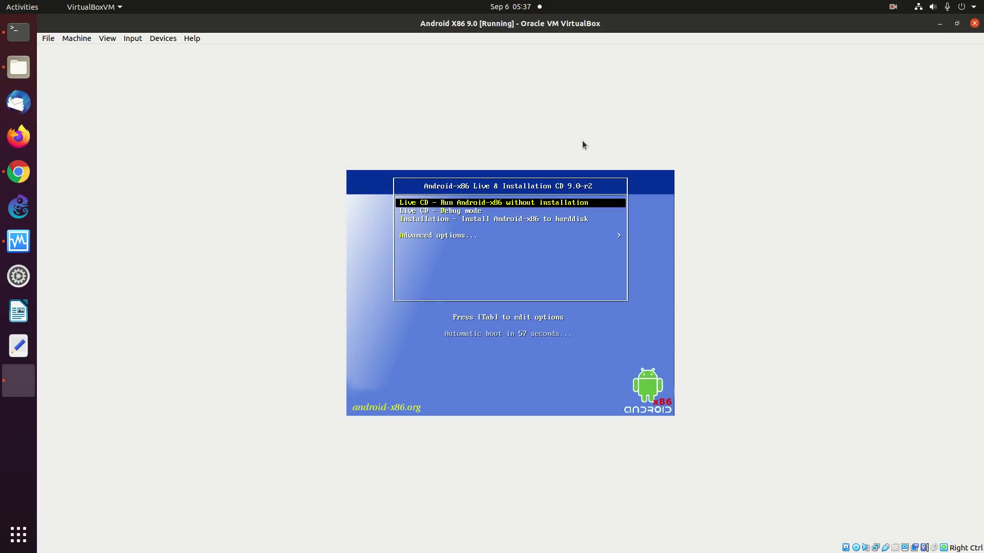
key(Down)
key(Down)
key(Down)
key(Up)
key(Up)
key(Up)
key(Down)
key(Down)
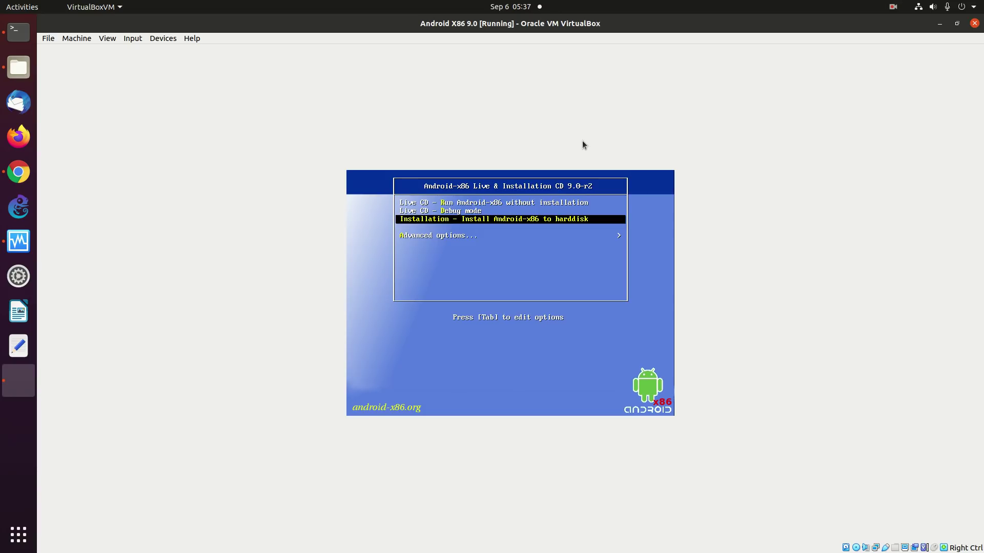
key(Up)
key(Up)
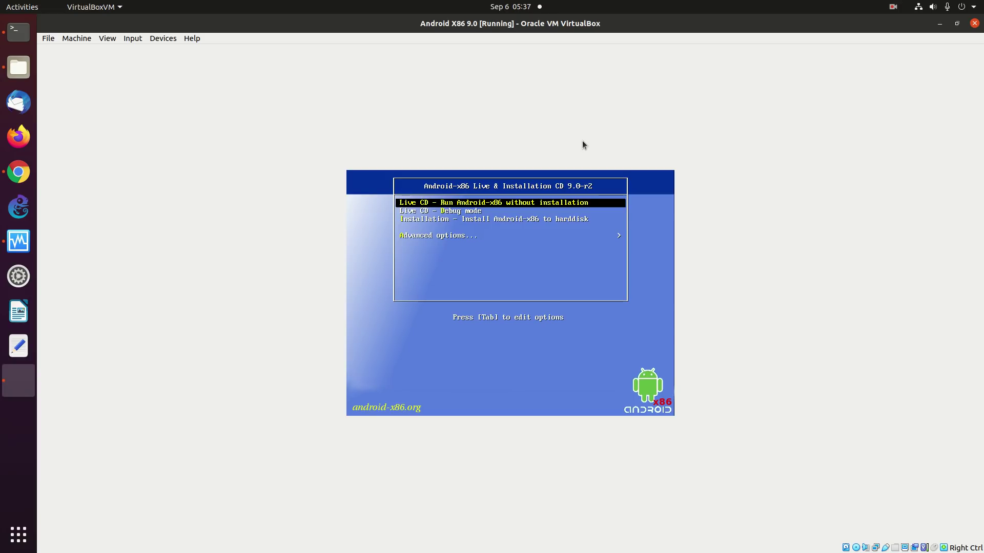
key(Down)
key(Down)
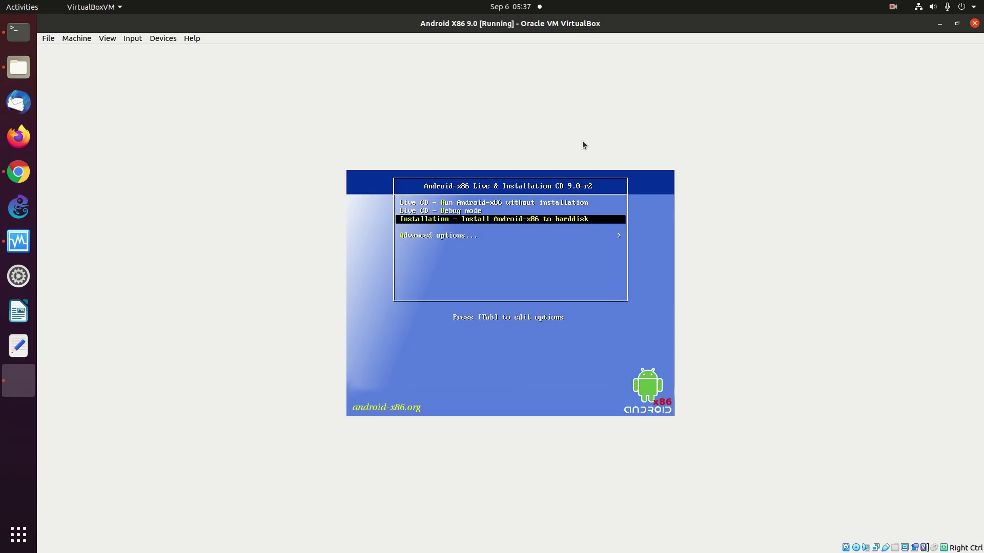
key(Up)
key(Up)
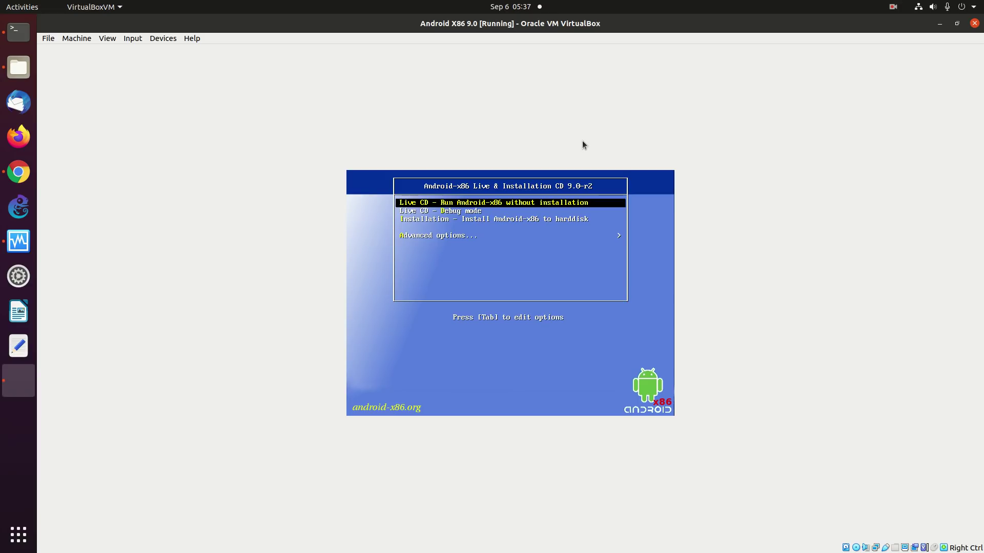
key(Return)
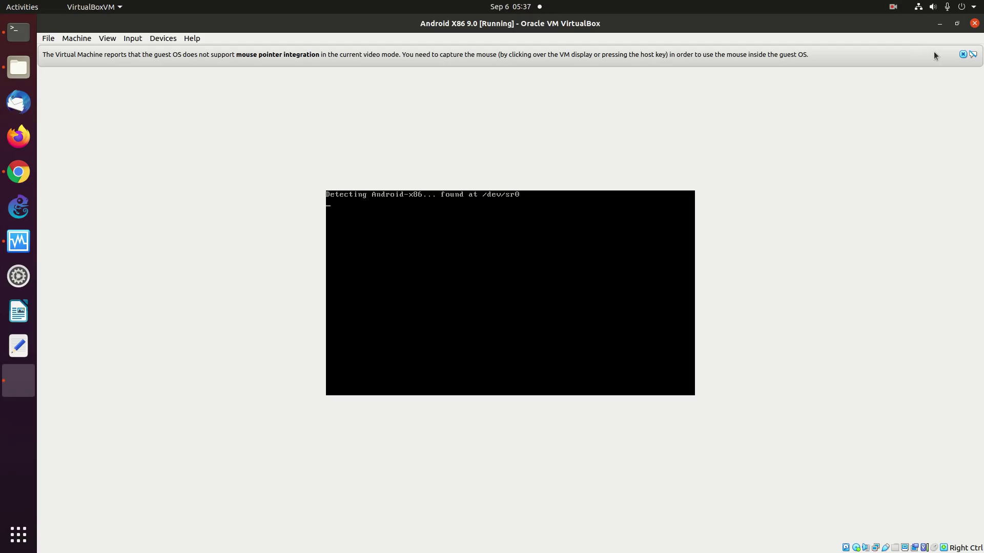
click(963, 54)
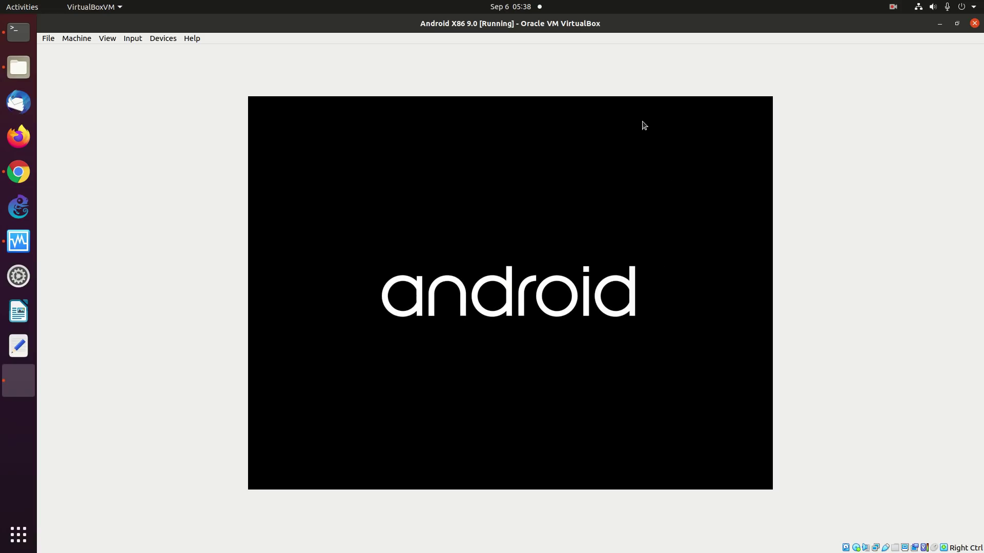
click(892, 7)
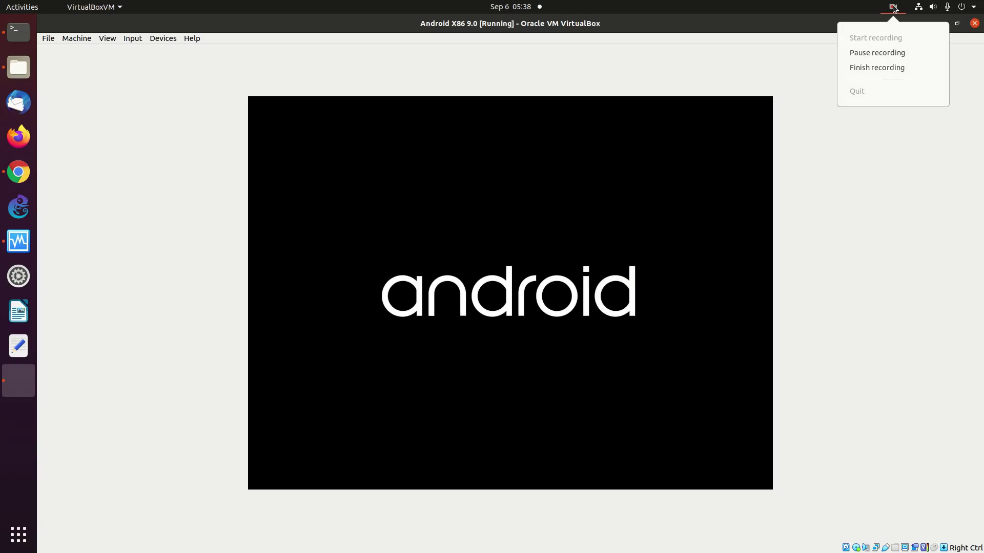
click(876, 51)
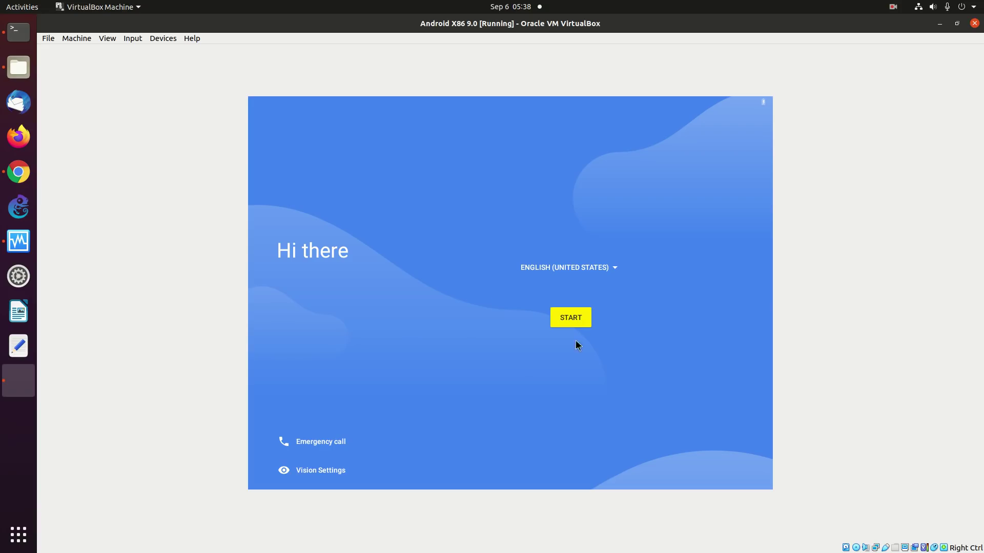
- Start the Android setup in English (United States) and connect to the VirtWifi network from the full Wi-Fi list
click(558, 318)
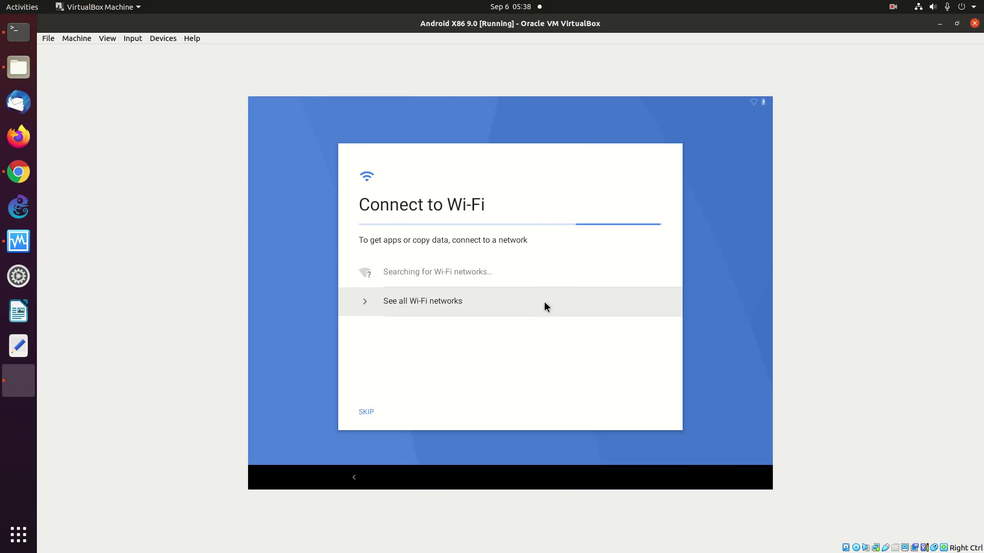
click(392, 302)
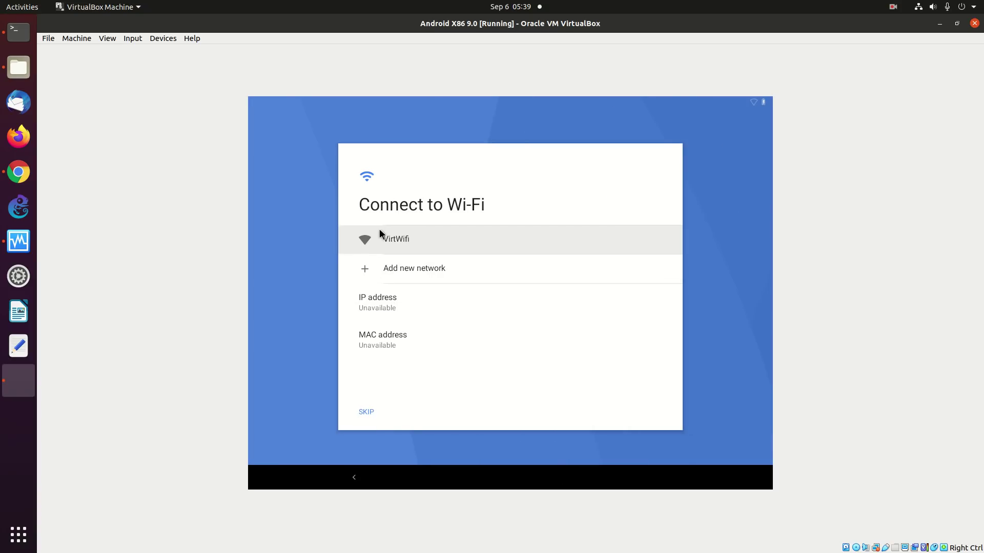
click(392, 240)
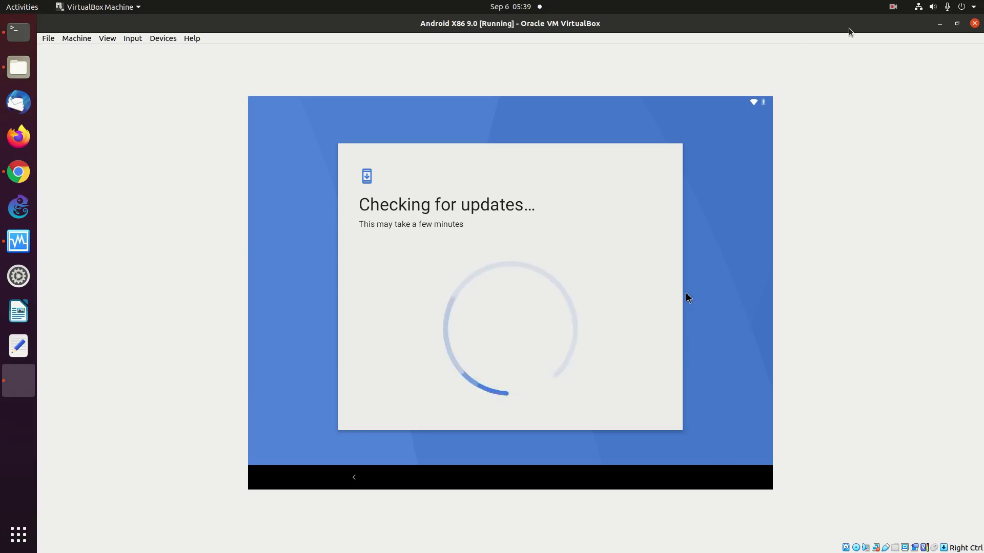
click(893, 7)
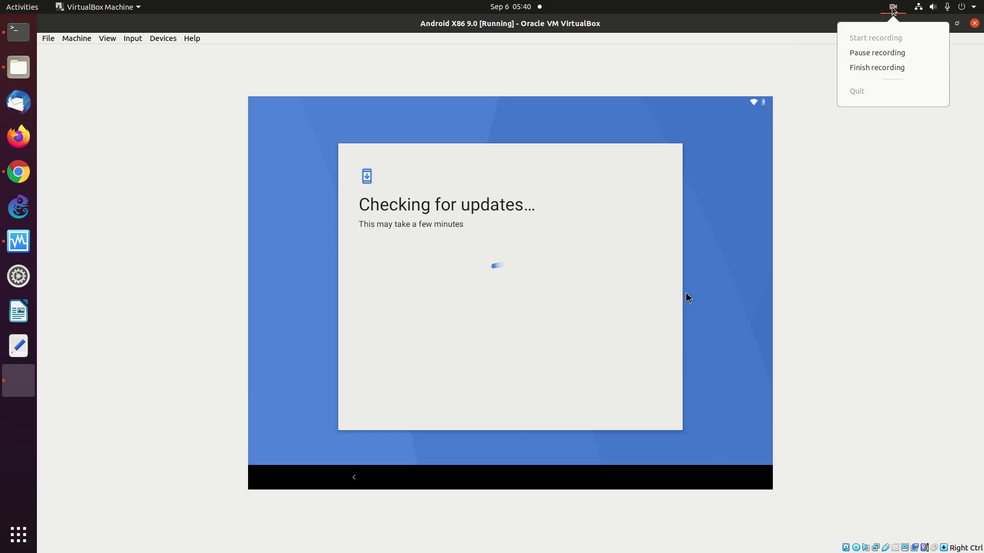
click(872, 52)
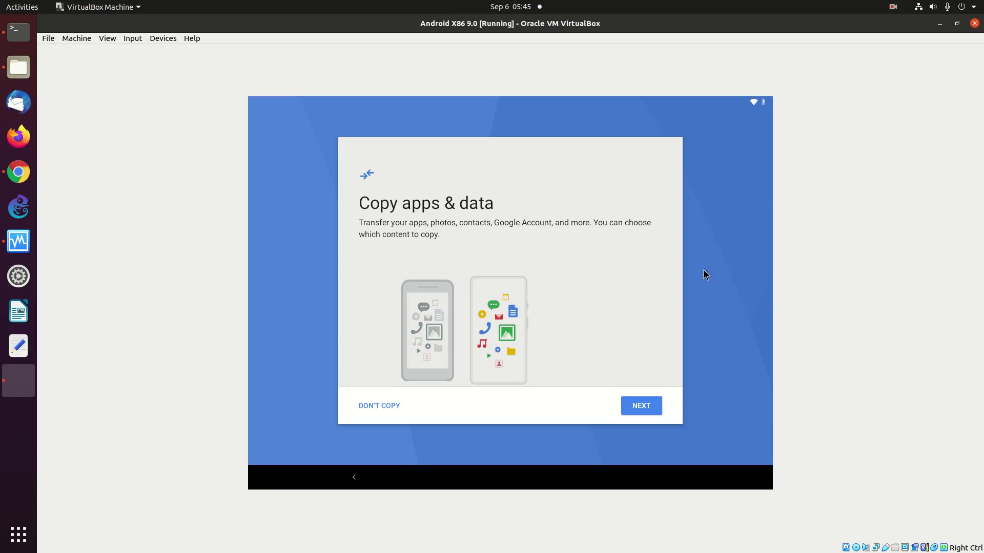
- Choose not to copy apps and data from another device
click(380, 405)
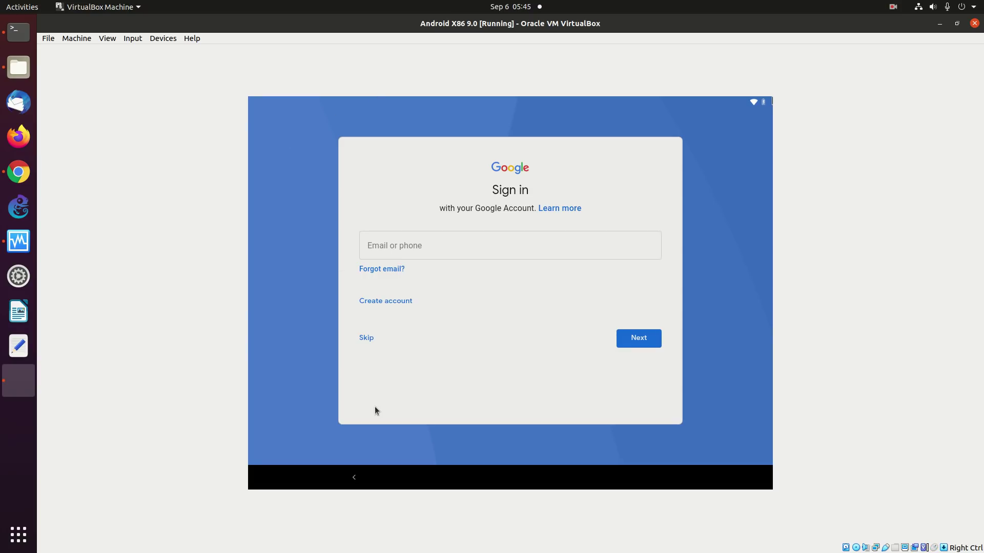
click(894, 8)
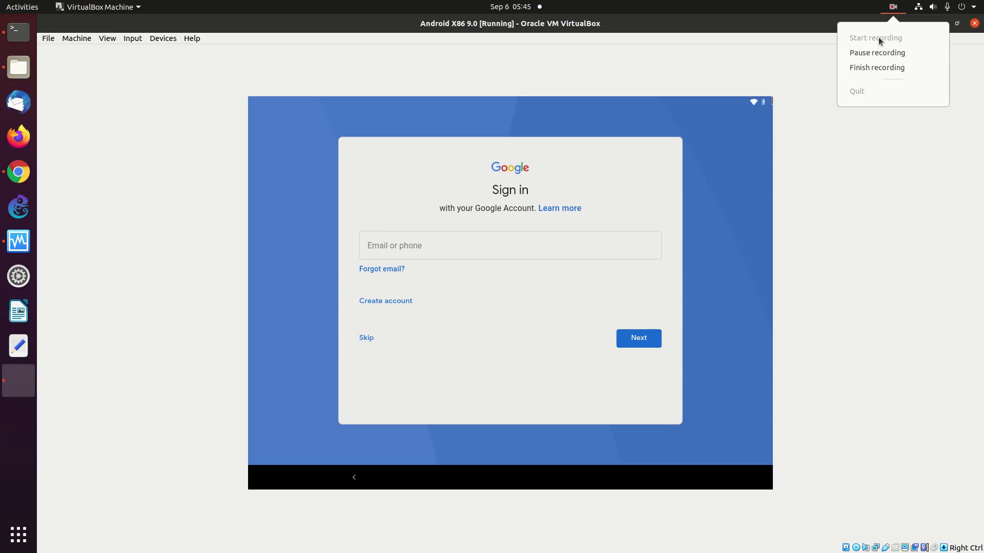
click(872, 52)
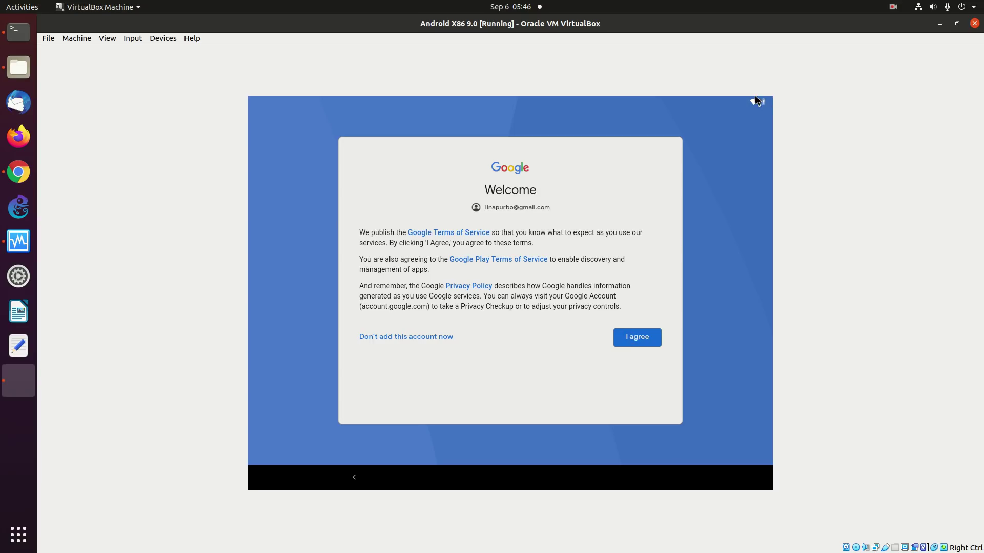
- Agree to the Google terms for the signed-in account and accept the Google Services settings with their default options
click(629, 338)
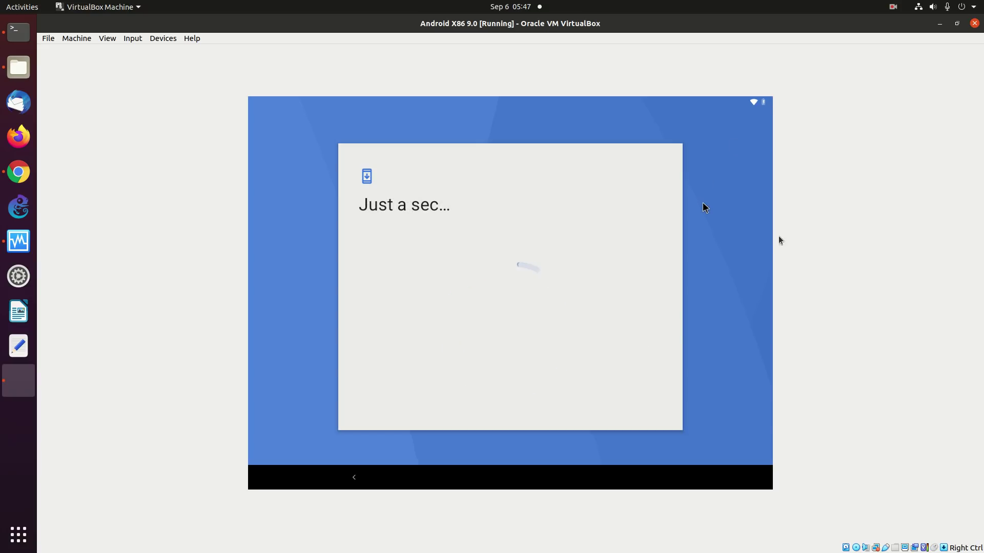
click(892, 6)
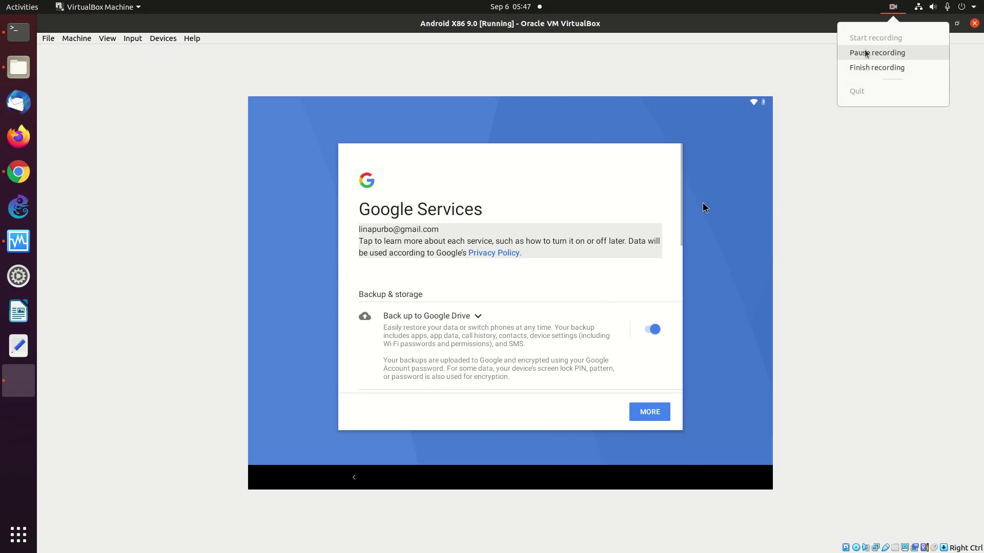
click(587, 133)
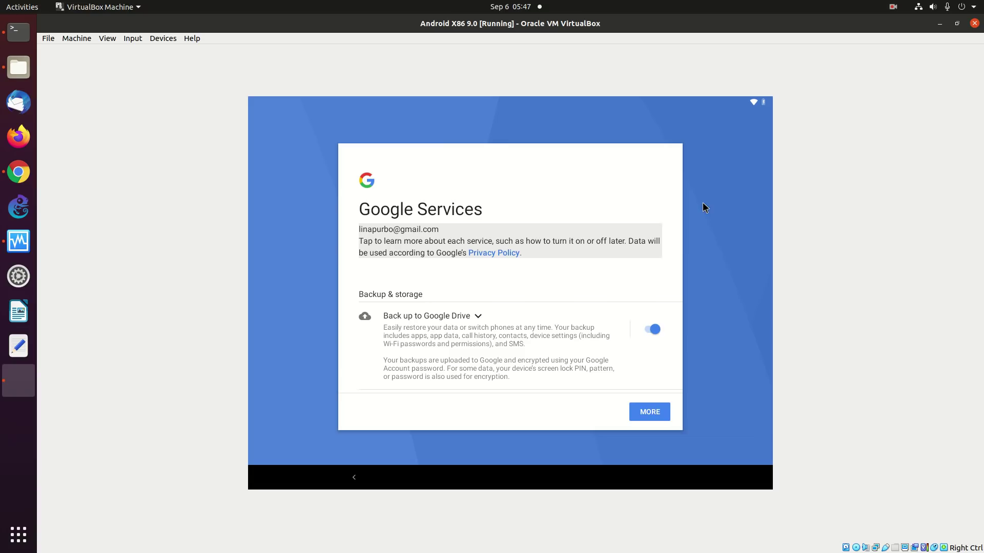
click(646, 422)
click(646, 420)
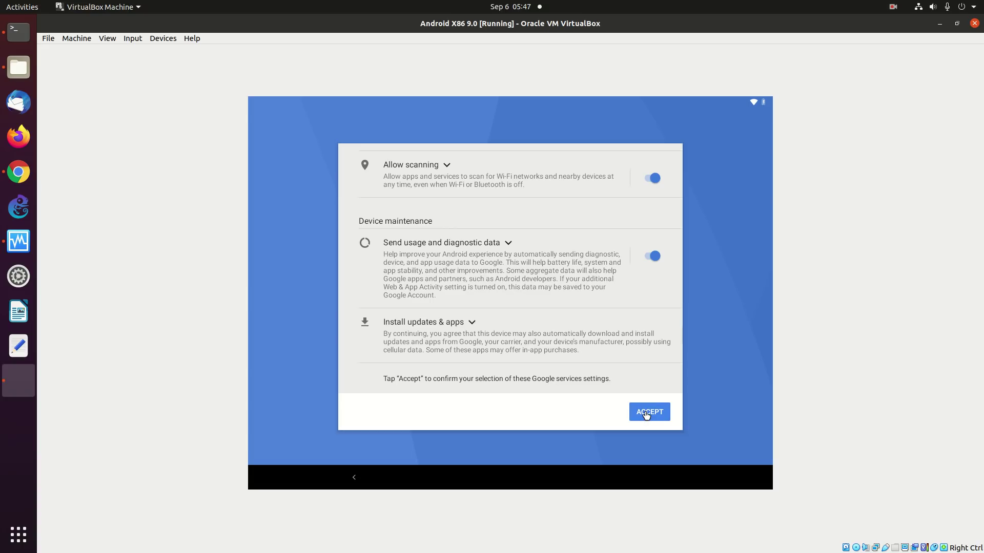
click(646, 412)
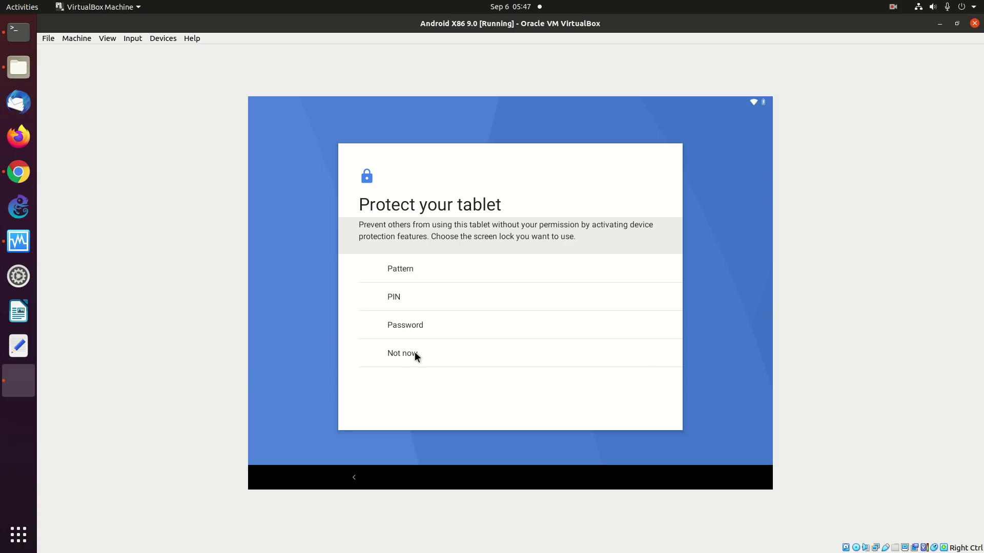
- Open the Pattern screen lock option and skip setting up a screen lock anyway
click(404, 268)
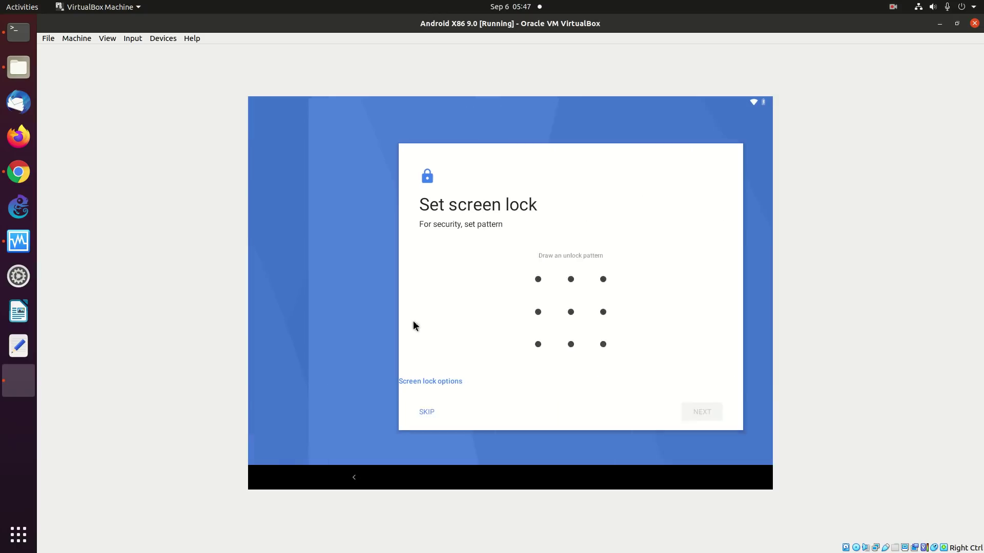
click(367, 413)
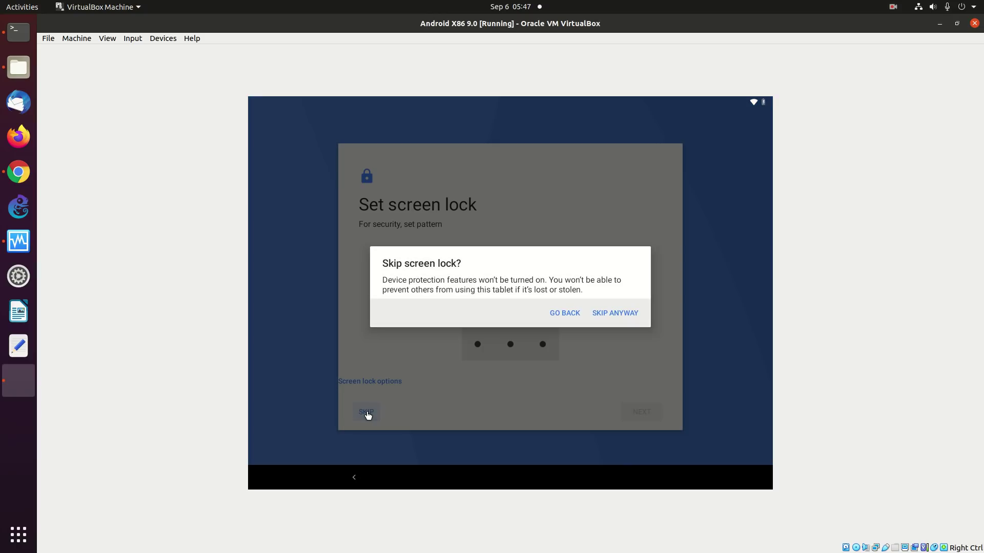
click(620, 314)
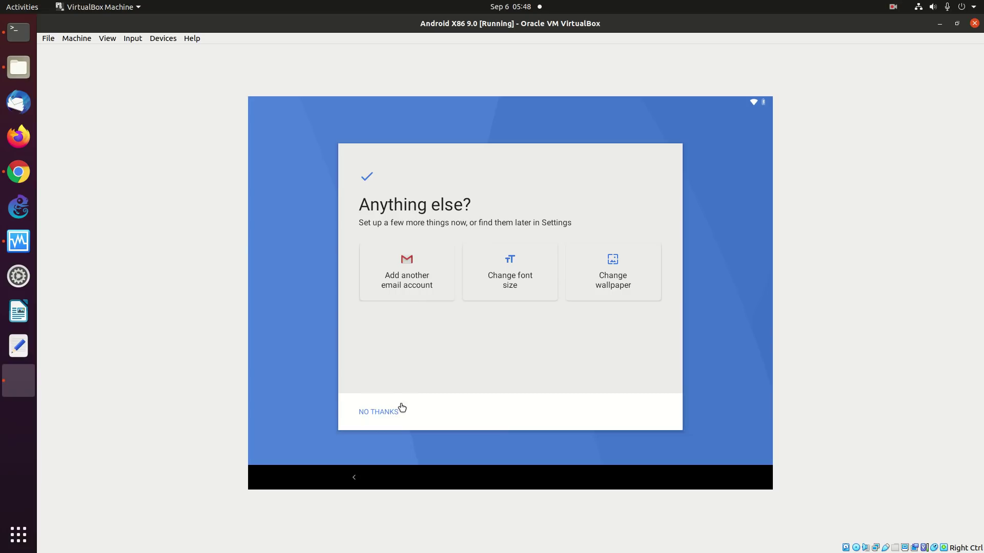
- Decline the additional setup options and set Quickstep as the Home app to use always
click(386, 413)
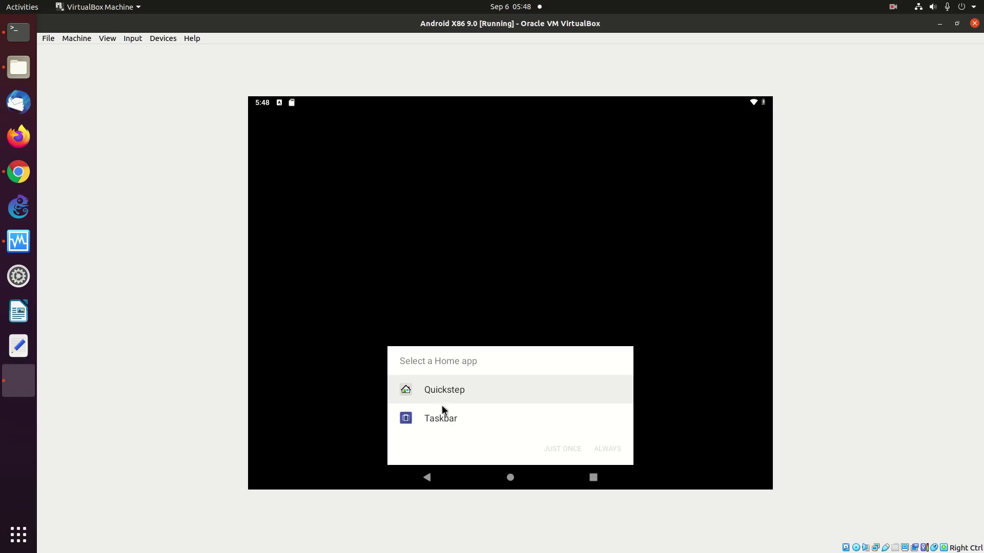
click(439, 385)
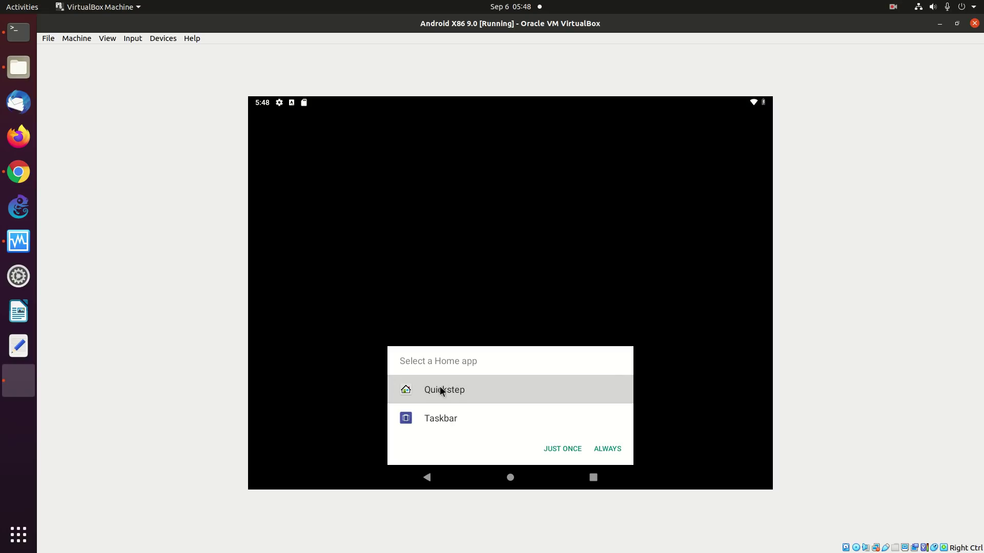
click(612, 453)
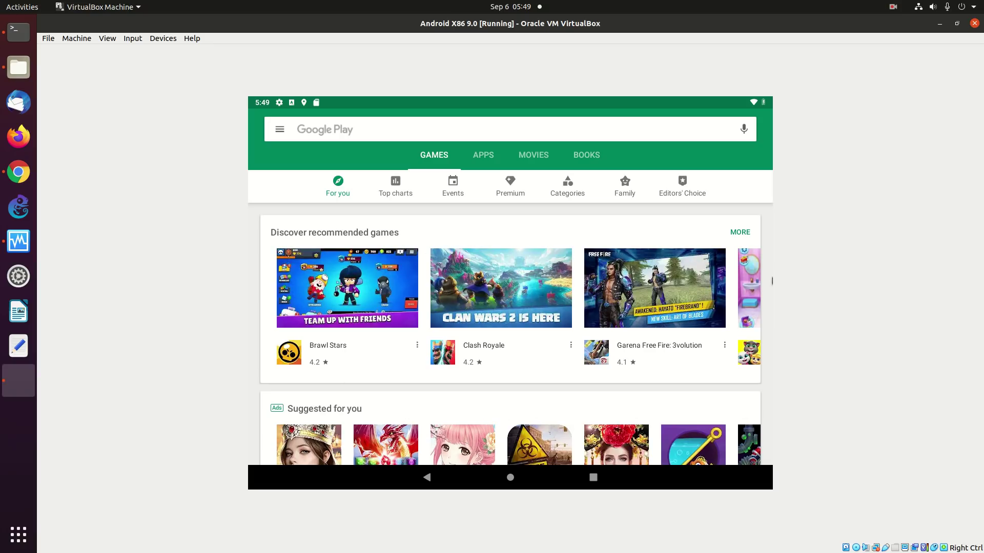
- Open Android's notification shade and clear all notifications
drag(758, 99, 759, 105)
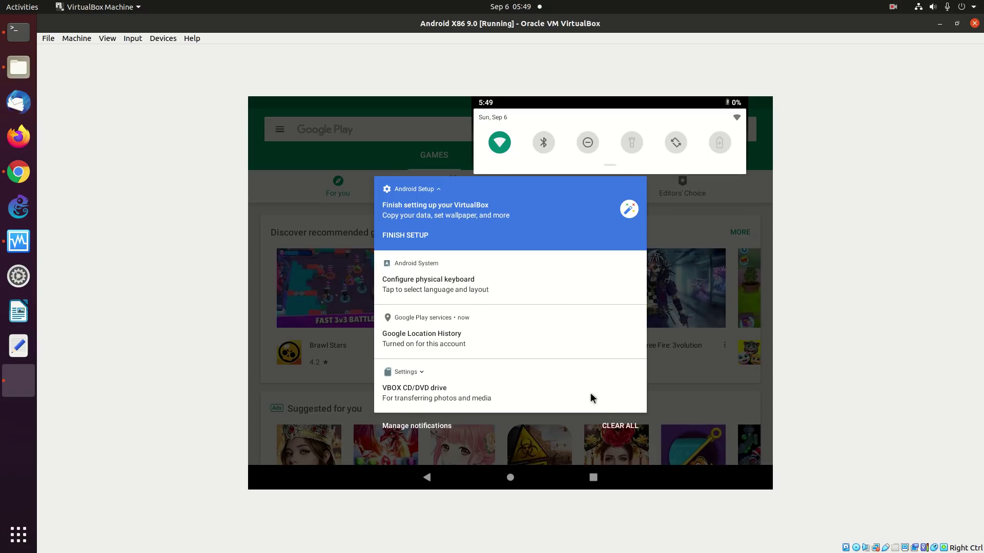
click(620, 426)
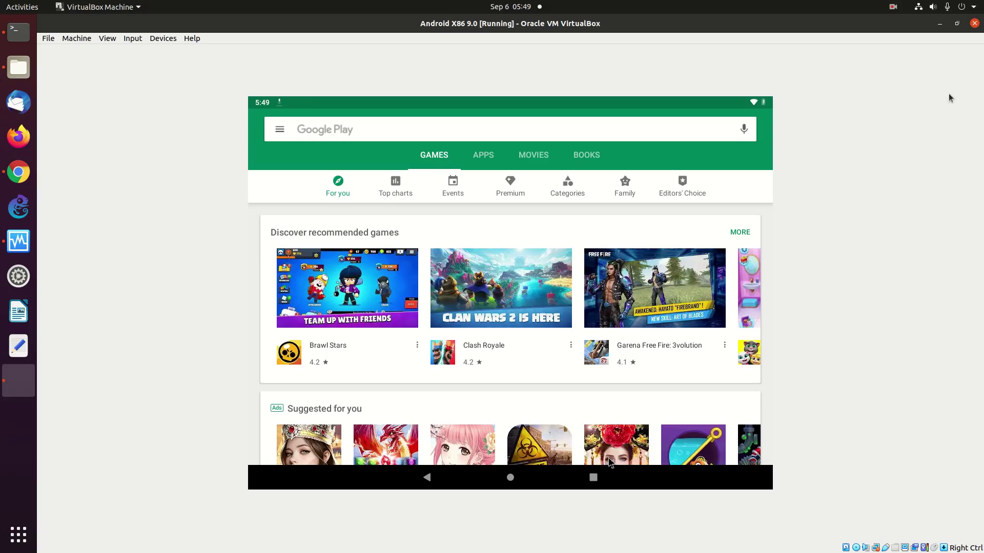
- Close the Android X86 9.0 virtual machine window by powering off the machine
click(973, 24)
click(548, 305)
click(552, 323)
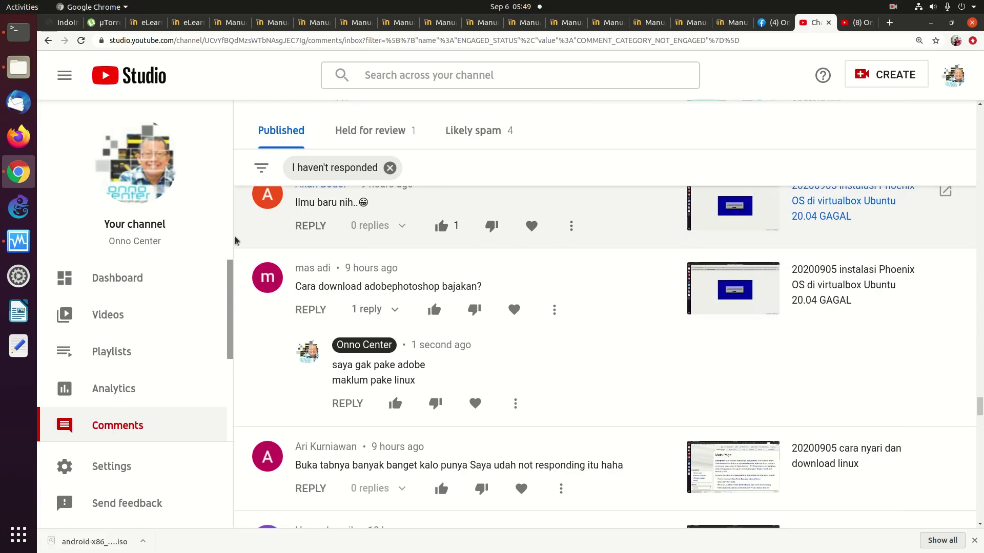
- Switch to VirtualBox Manager and start the Android X86 9.0 machine again with a normal start
click(16, 248)
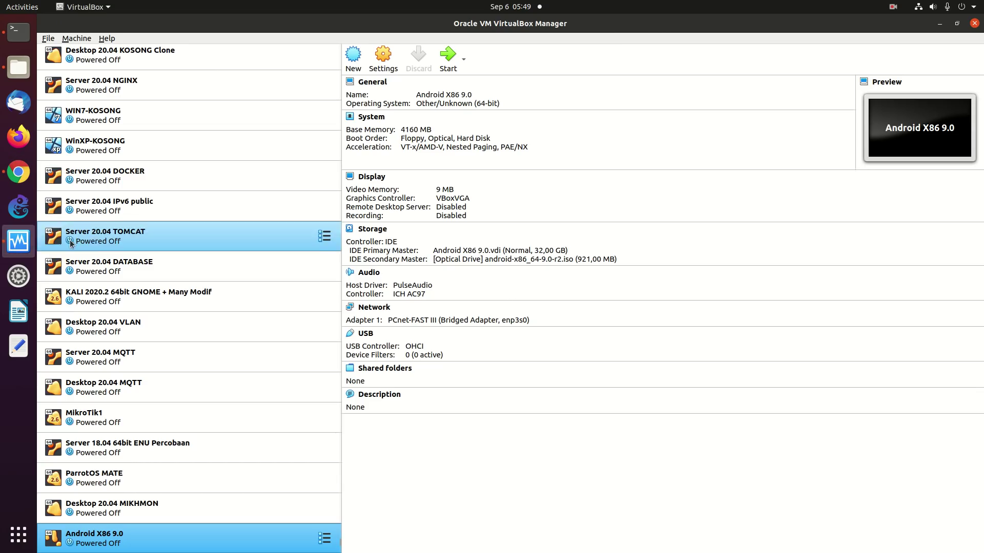
right_click(190, 548)
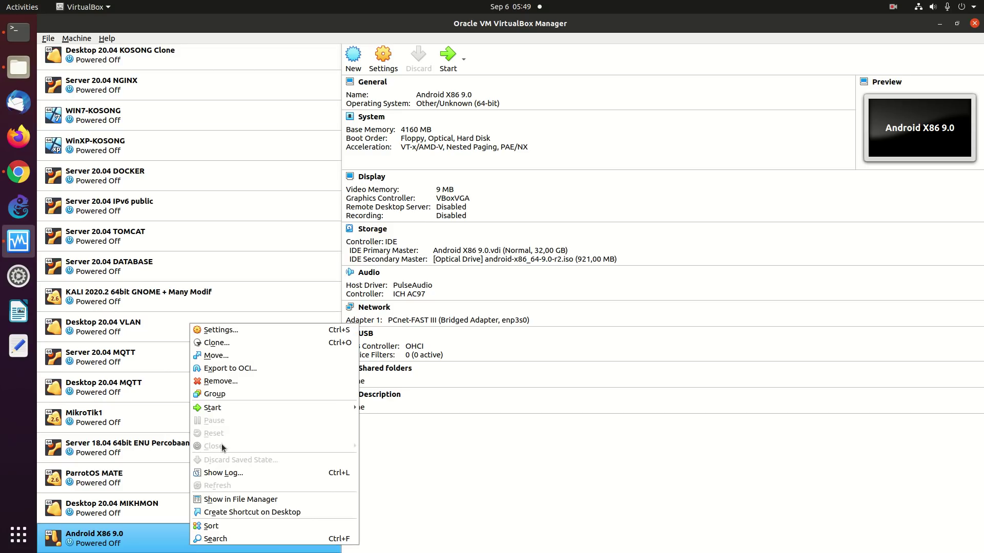
mouse_move(278, 408)
click(382, 408)
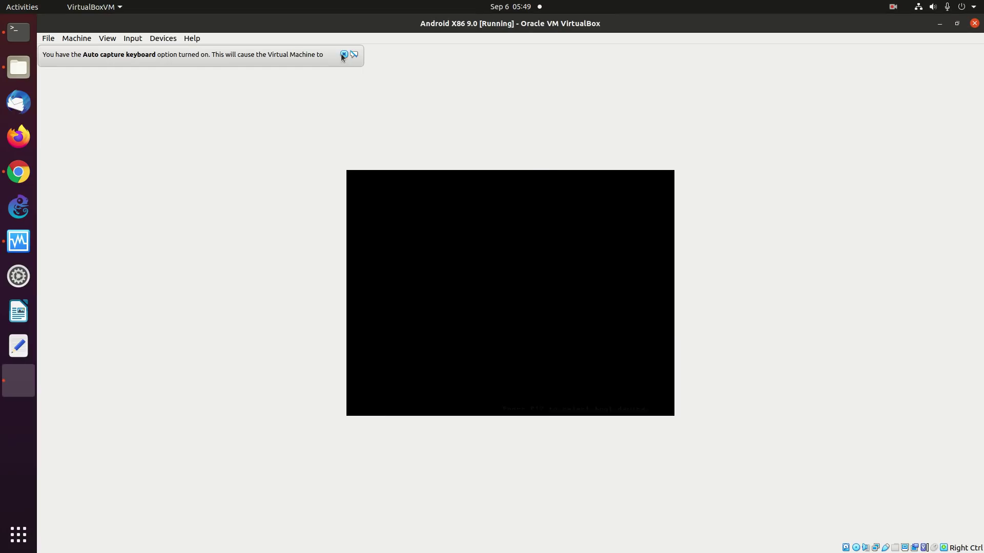
- Dismiss the keyboard capture notice and boot the Installation - Install Android-x86 to harddisk option
click(342, 54)
key(Down)
key(Down)
key(Down)
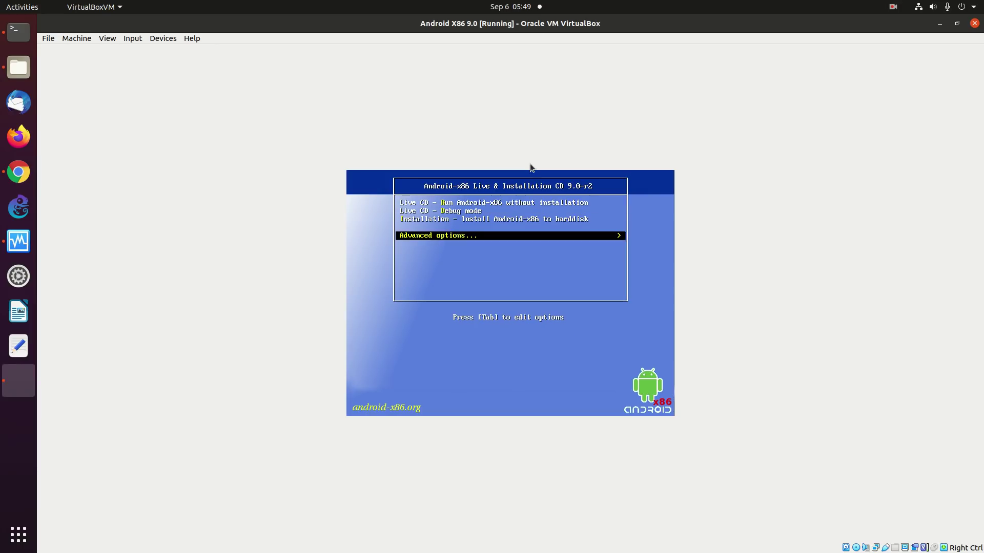
key(Up)
key(Return)
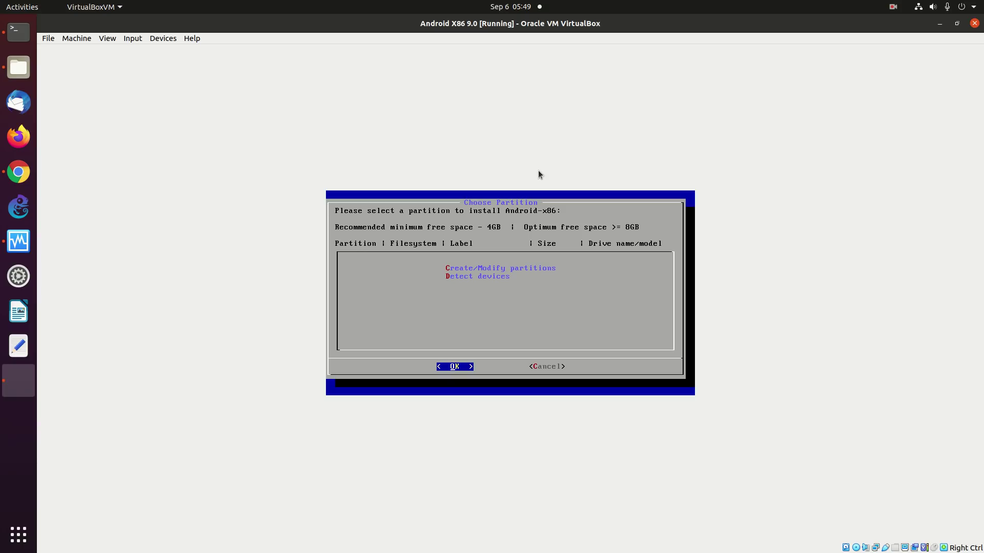
- Detect the disk devices and start Create/Modify partitions without using GPT
key(Down)
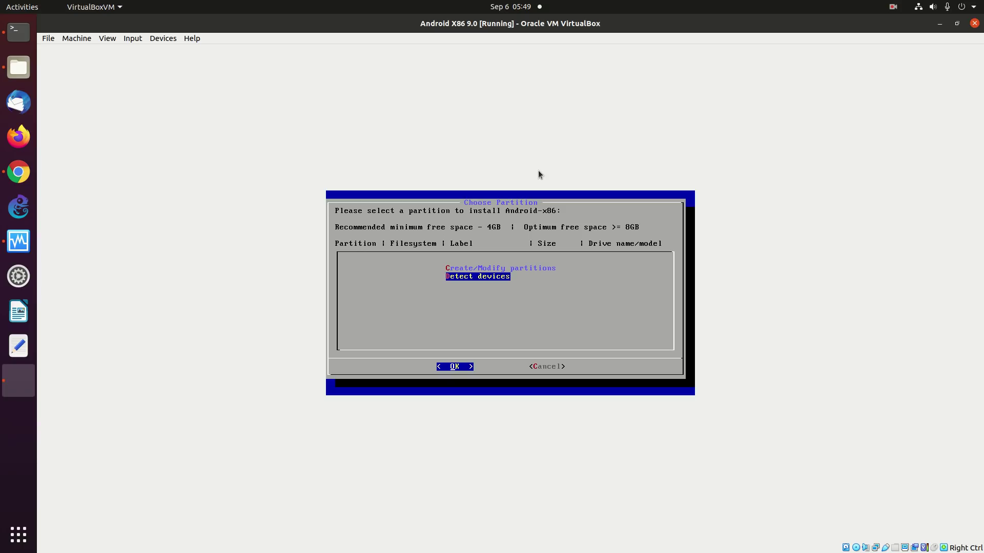
key(Return)
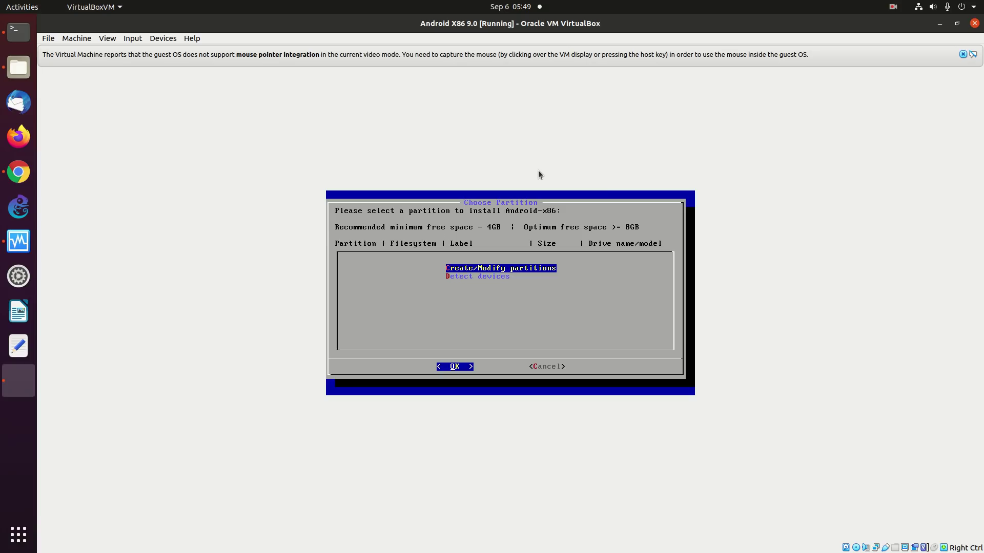
key(Return)
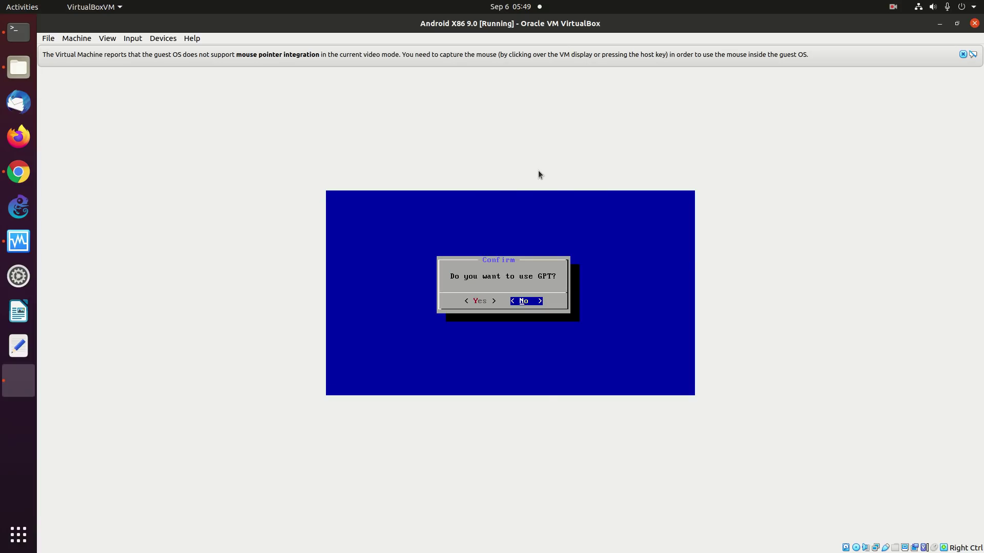
key(Return)
- Create a new 700 MB primary partition at the beginning of the free space
key(Right)
key(Return)
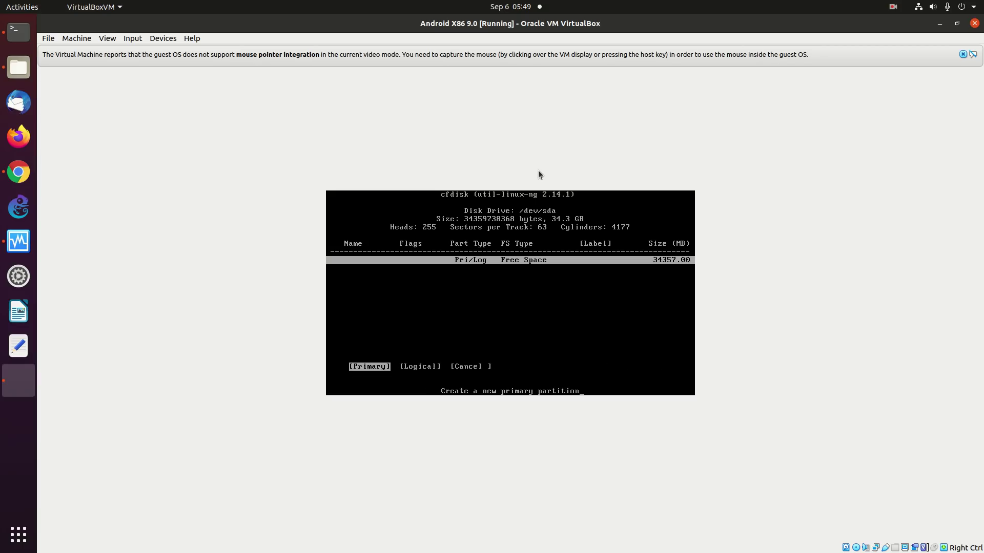
key(Return)
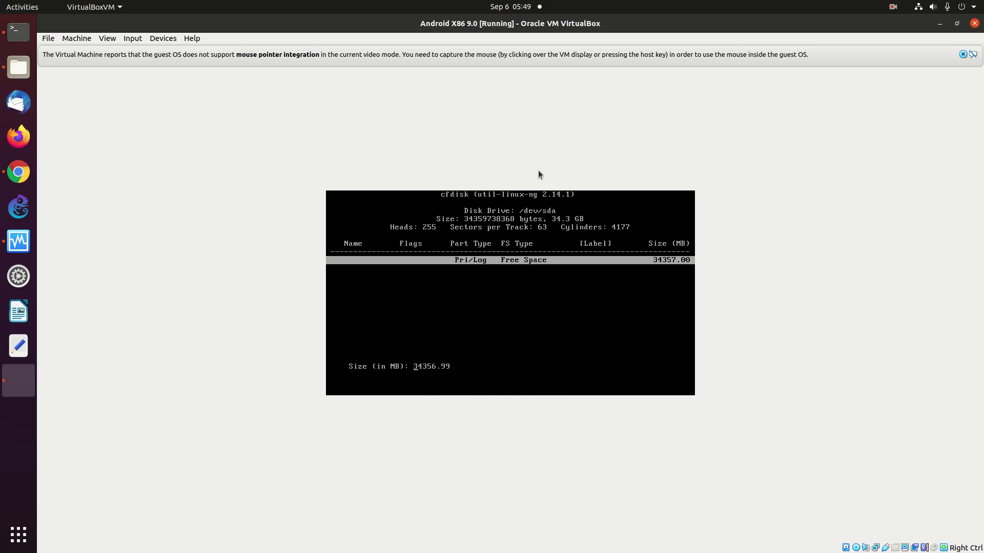
text(700)
key(Return)
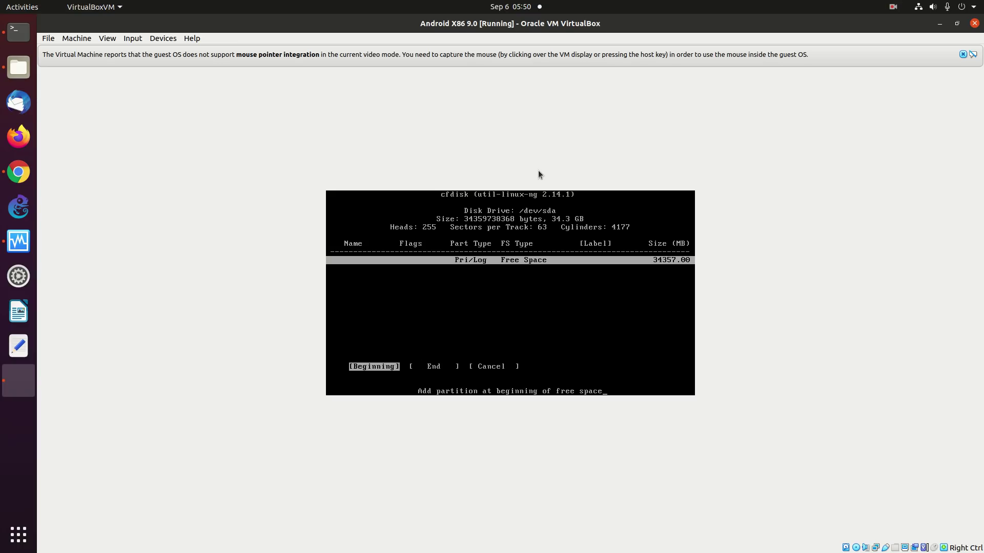
key(Return)
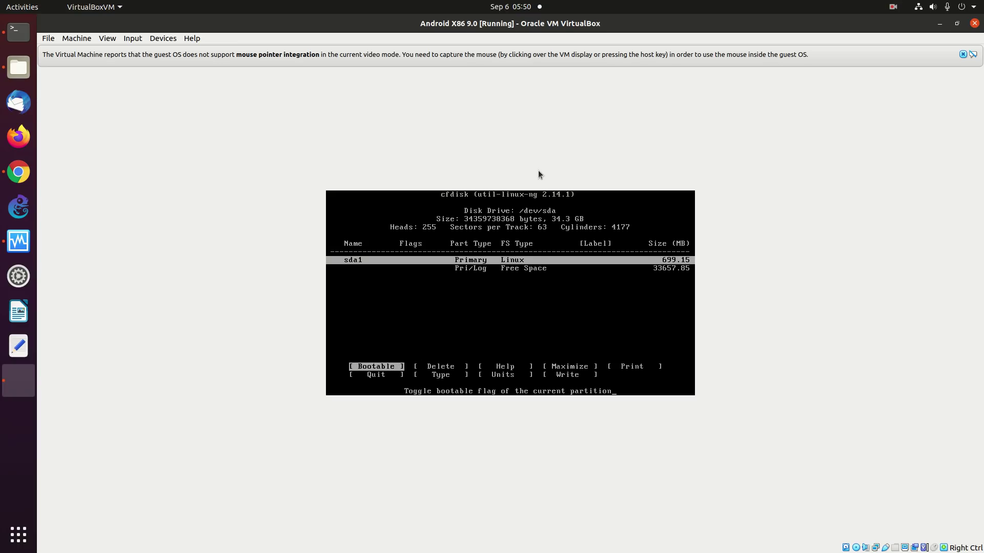
- Change the filesystem type of partition sda1 to 0B, W95 FAT32
key(Right)
key(Right)
key(Right)
key(Right)
key(Right)
key(Right)
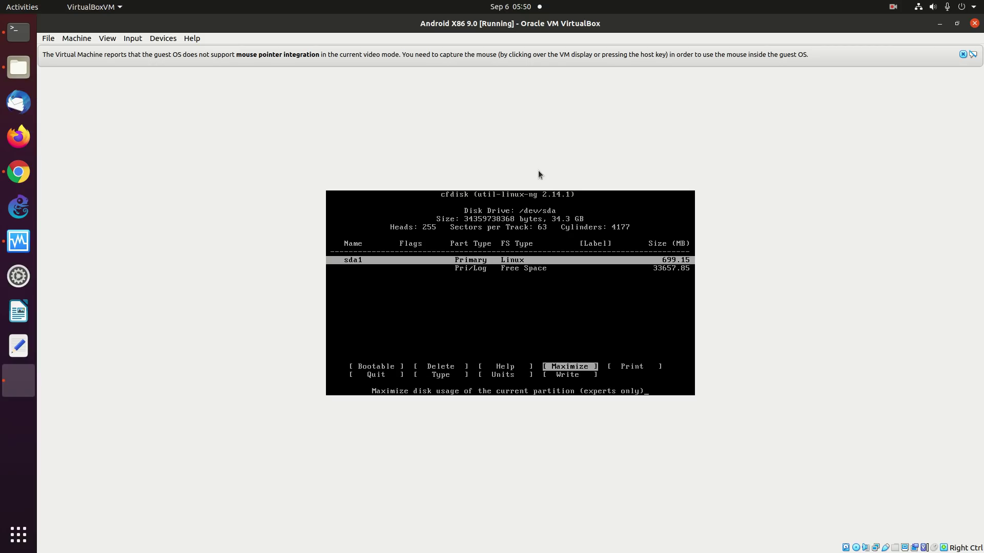
key(Return)
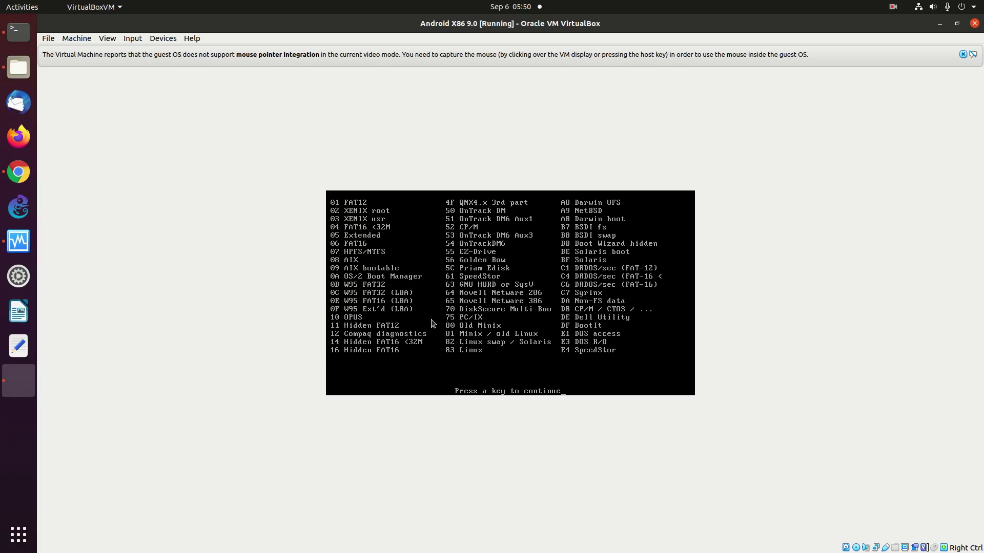
key(Return)
text(B)
key(Return)
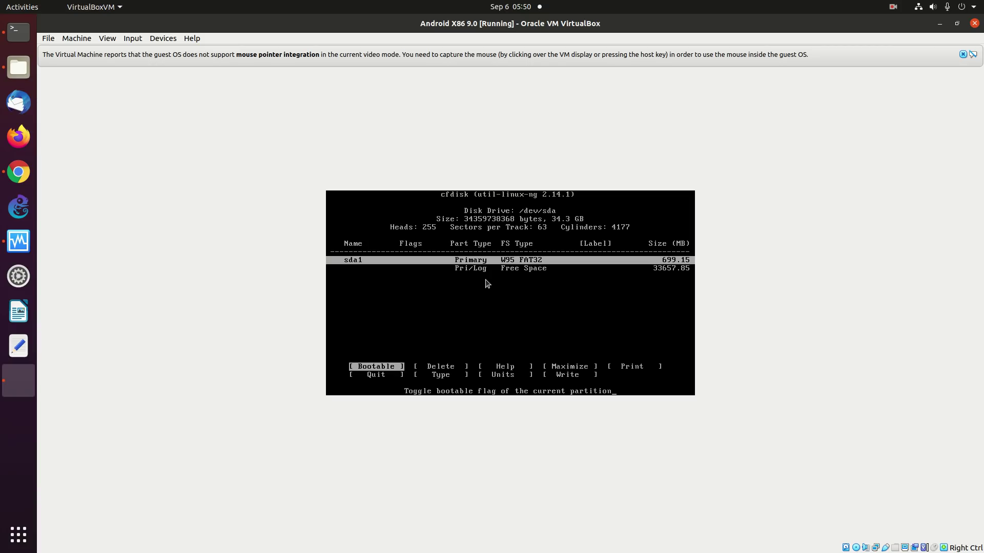
- Create a second primary partition that takes up all the remaining free space, 33657.85 MB
key(Down)
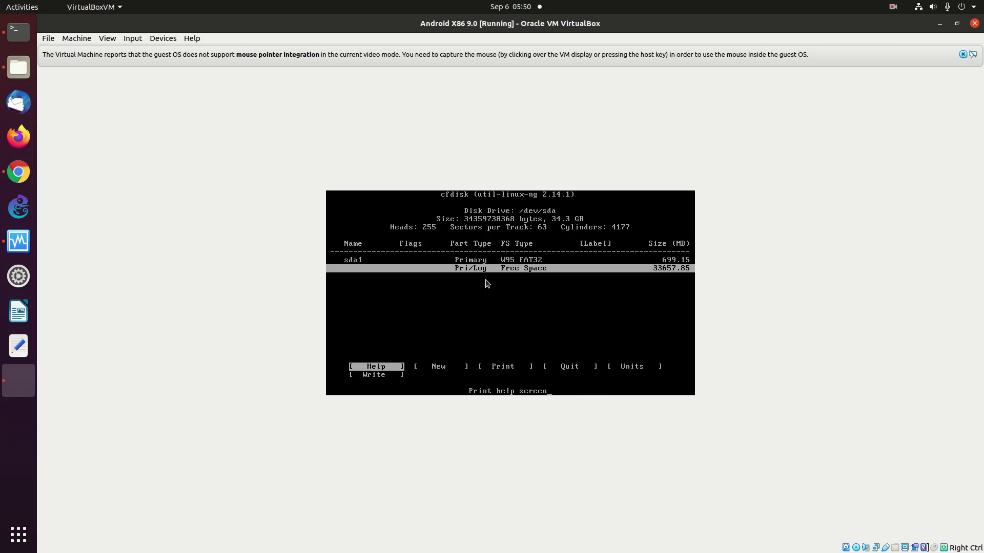
key(Right)
key(Return)
key(Return)
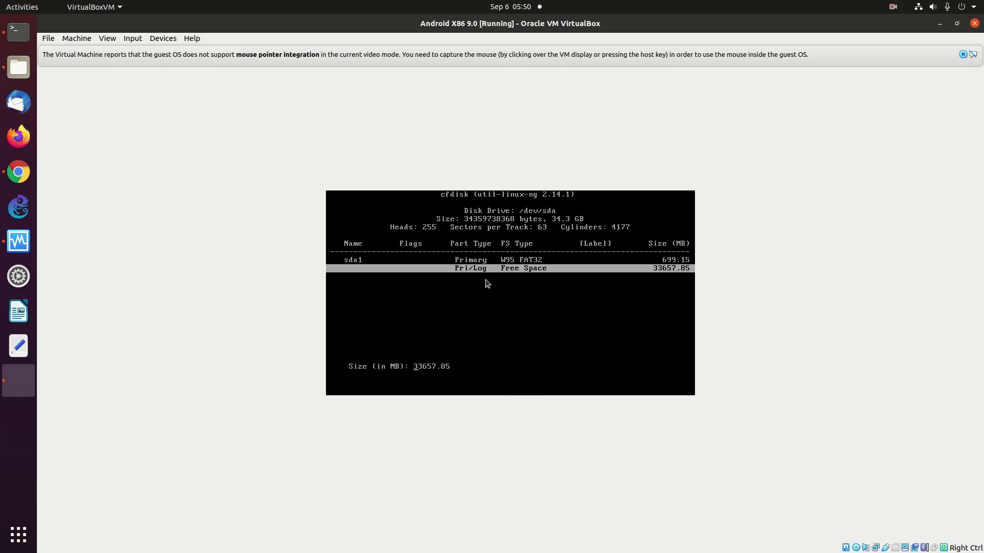
key(Return)
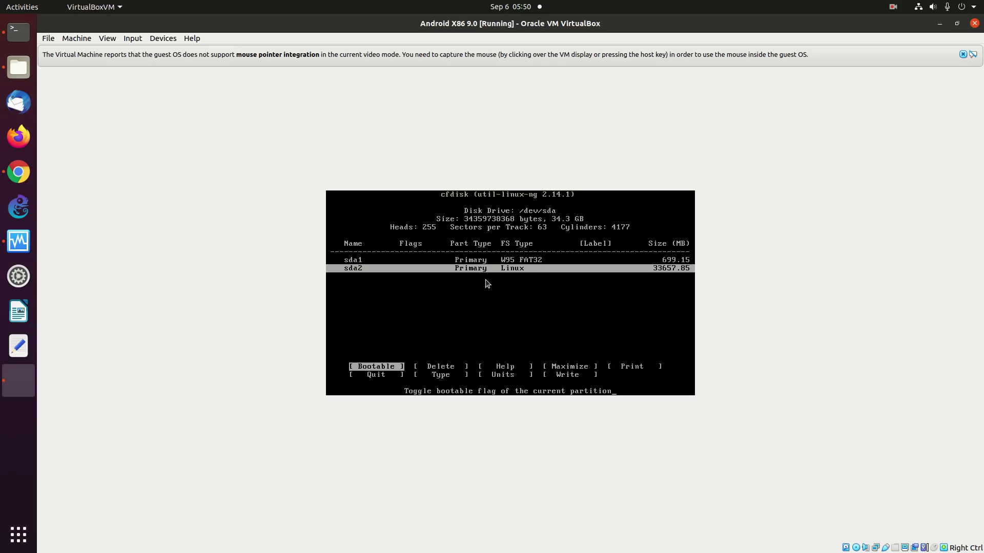
- Set the bootable flag on partition sda2
key(Right)
key(Right)
key(Right)
key(Right)
key(Right)
key(Right)
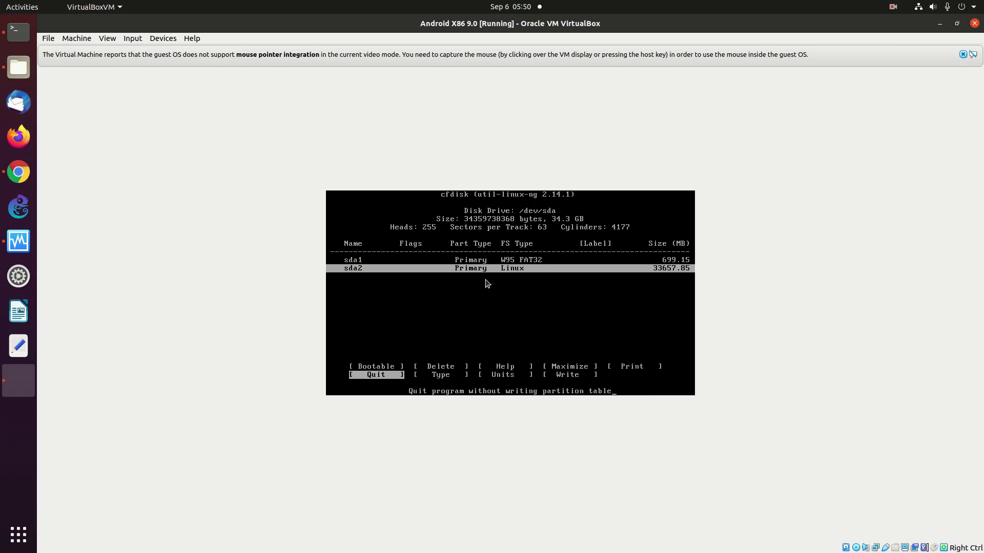
key(Left)
key(Left)
key(Left)
key(Left)
key(Left)
key(Left)
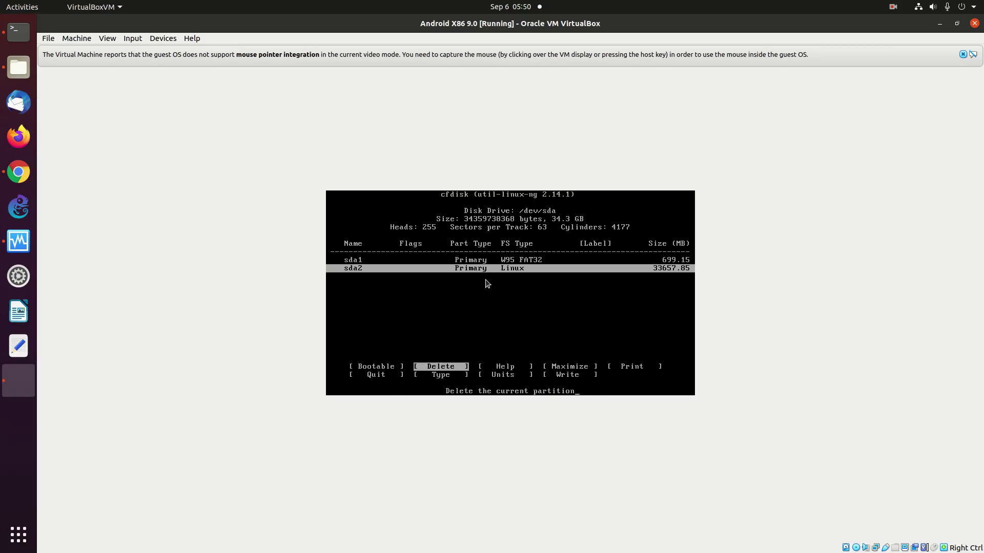
key(Return)
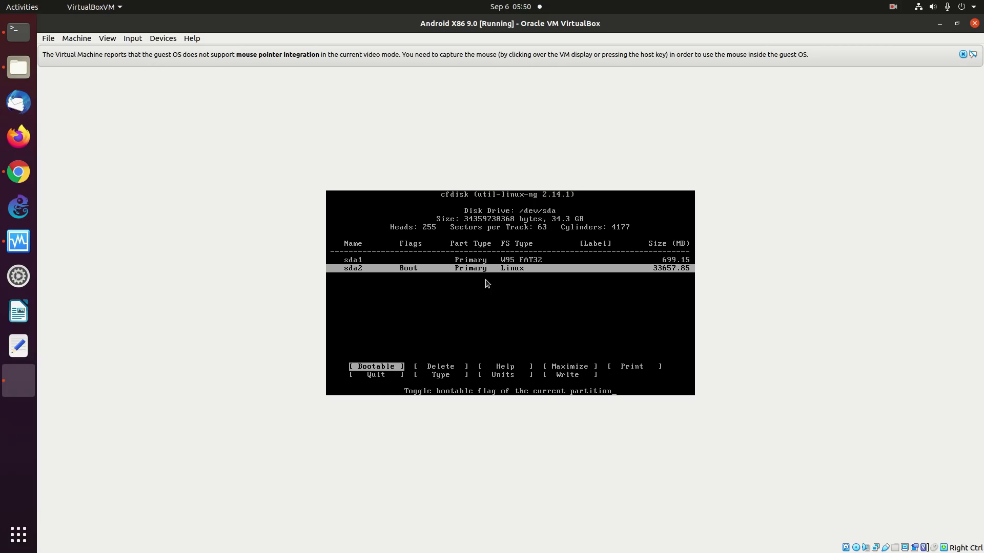
- Write the partition table to disk, answering yes to the confirmation question
key(Right)
key(Right)
key(Right)
key(Right)
key(Right)
key(Right)
key(Right)
key(Right)
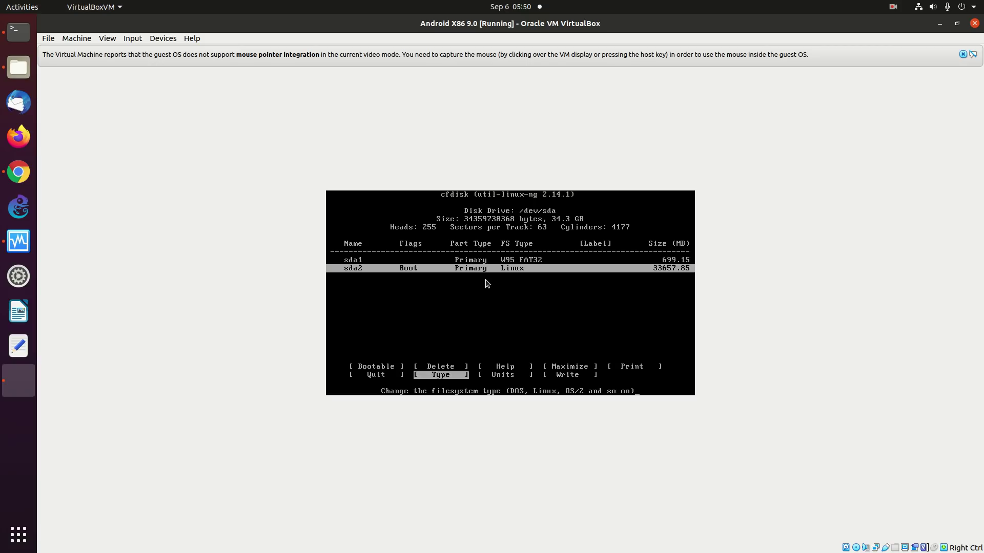
key(Return)
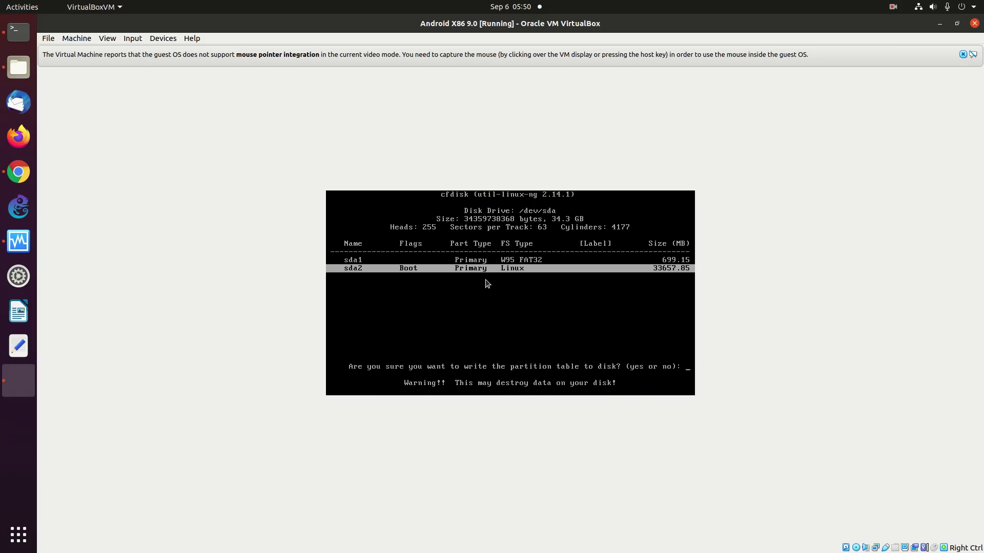
text(yes)
key(Return)
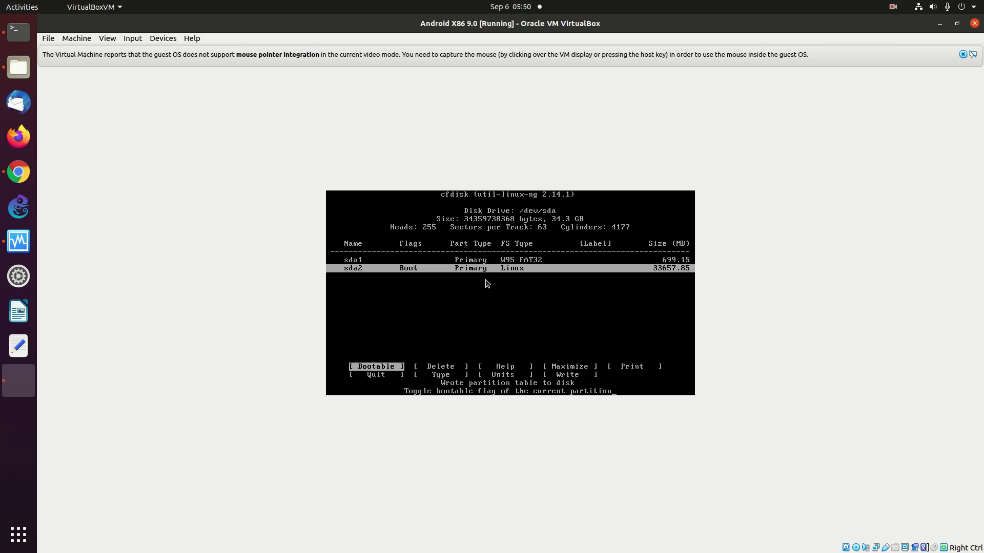
- Quit cfdisk and return to the installer's partition selection
key(Right)
key(Right)
key(Right)
key(Right)
key(Right)
key(Right)
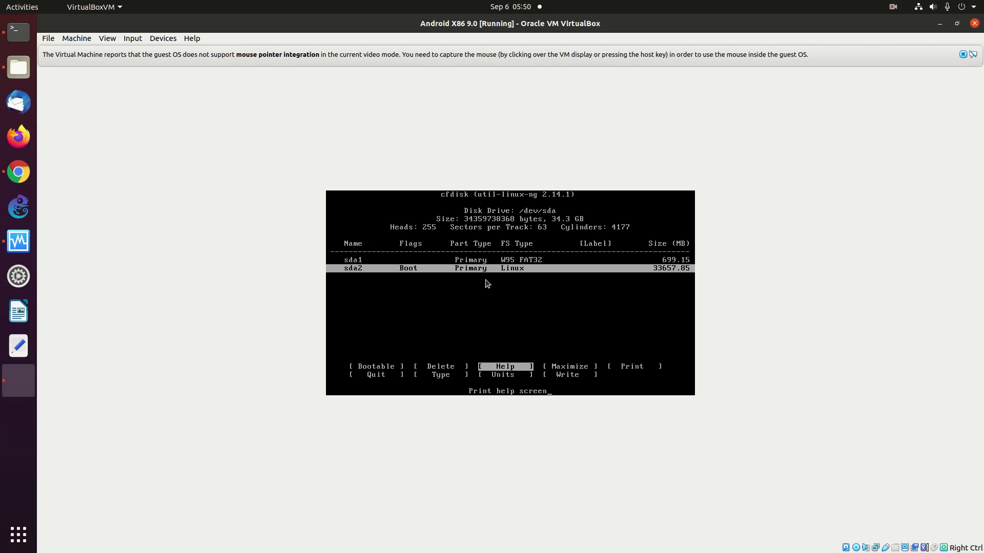
key(Left)
key(Return)
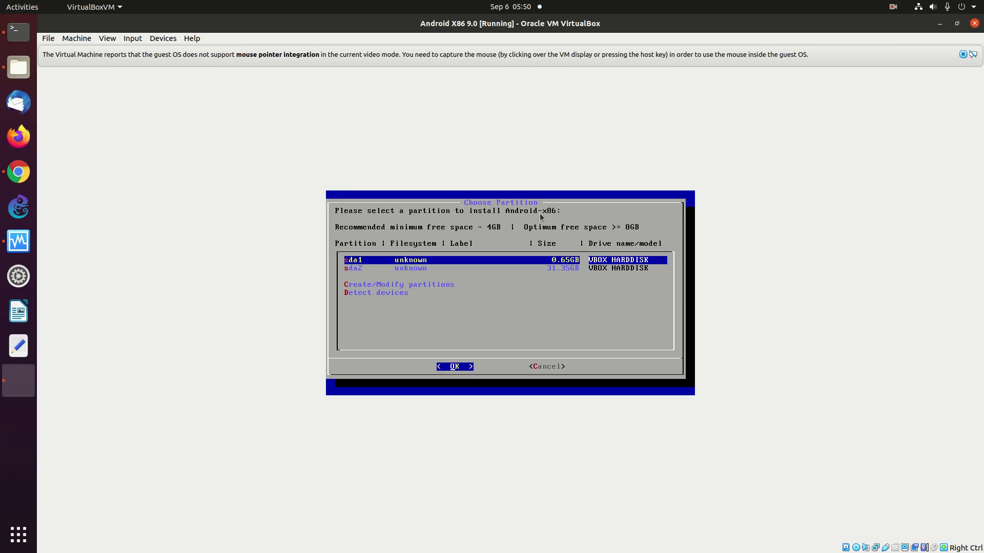
- Select sda2 as the Android-x86 installation partition and format it as ext4
key(Down)
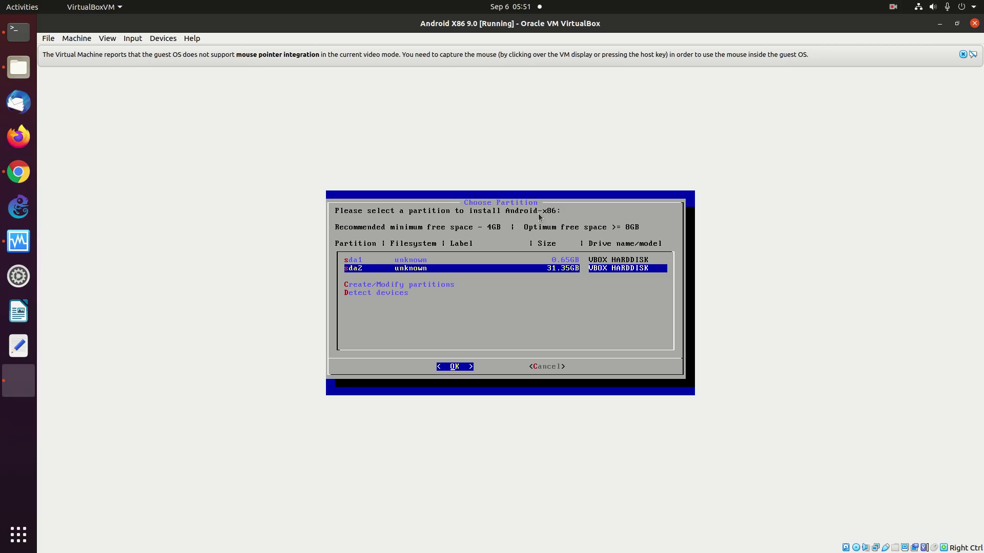
key(Return)
key(Down)
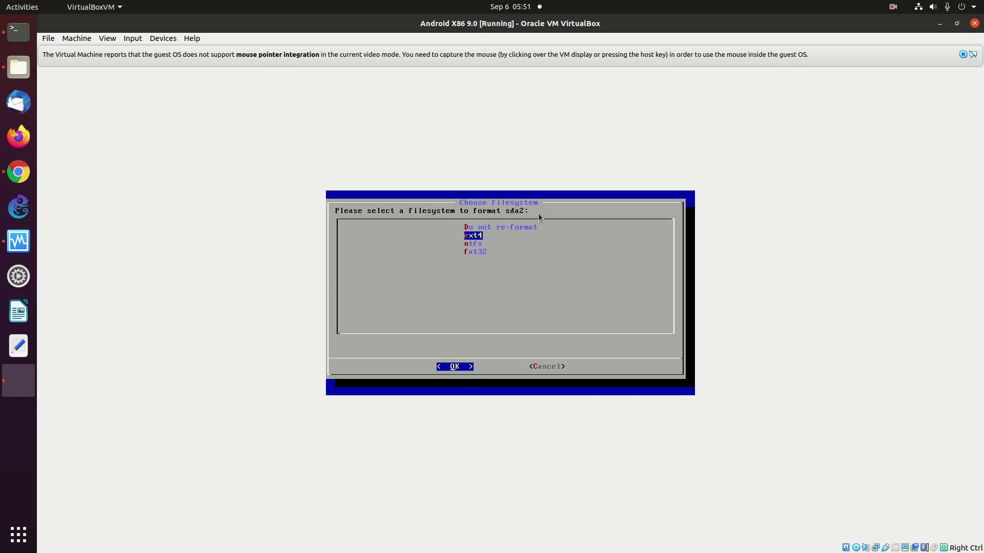
key(Return)
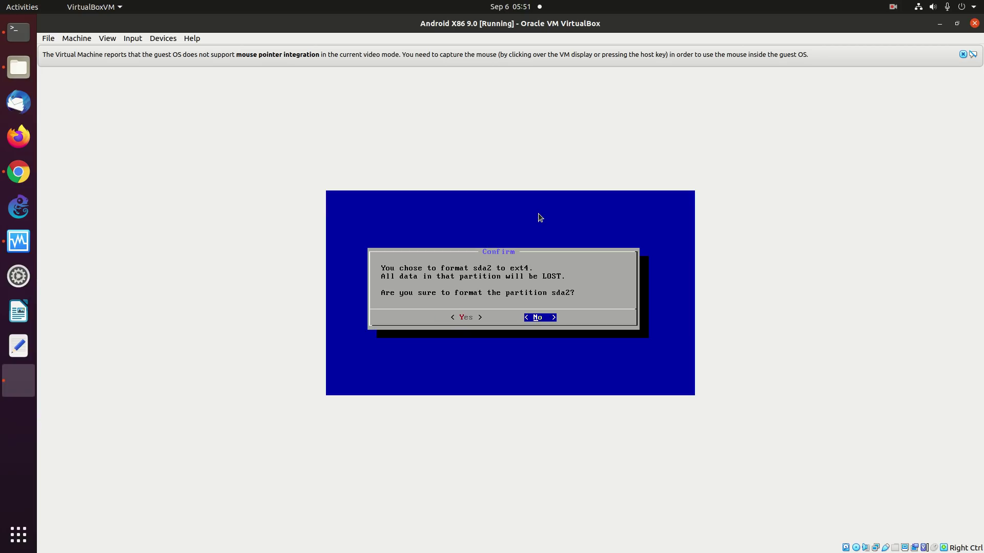
key(Left)
key(Return)
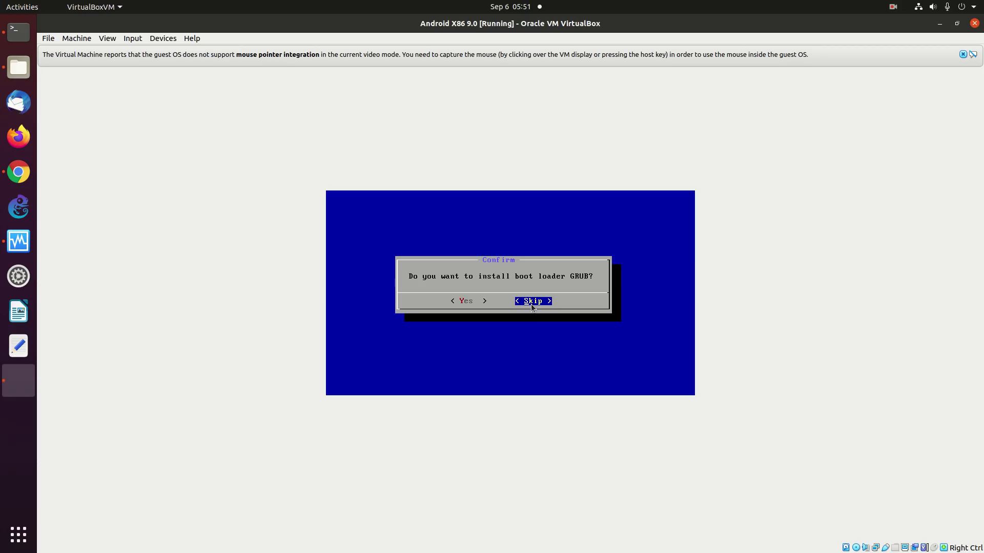
- Complete the installation with the GRUB boot loader and a read-write /system directory, and run Android-x86
key(Left)
key(Return)
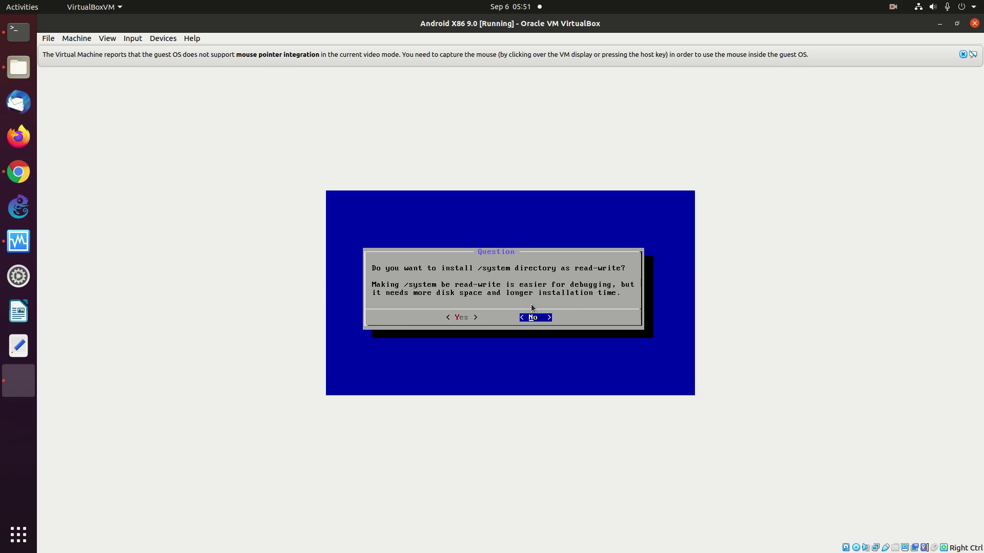
key(Left)
key(Return)
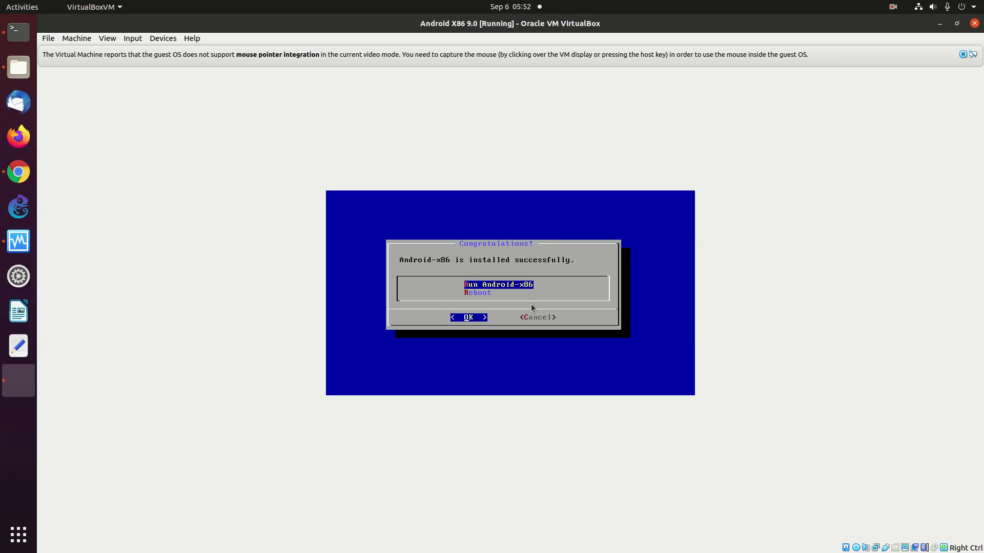
key(Return)
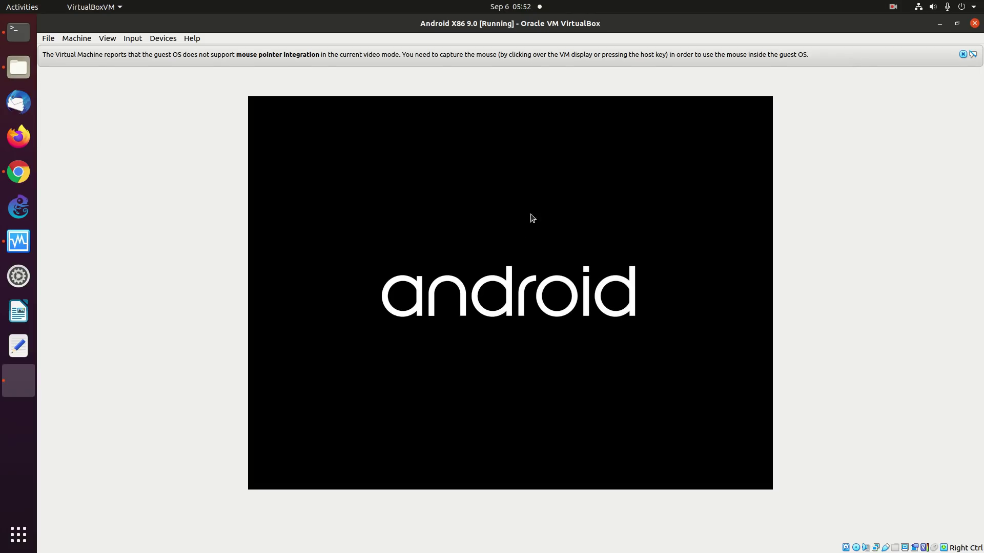
click(893, 7)
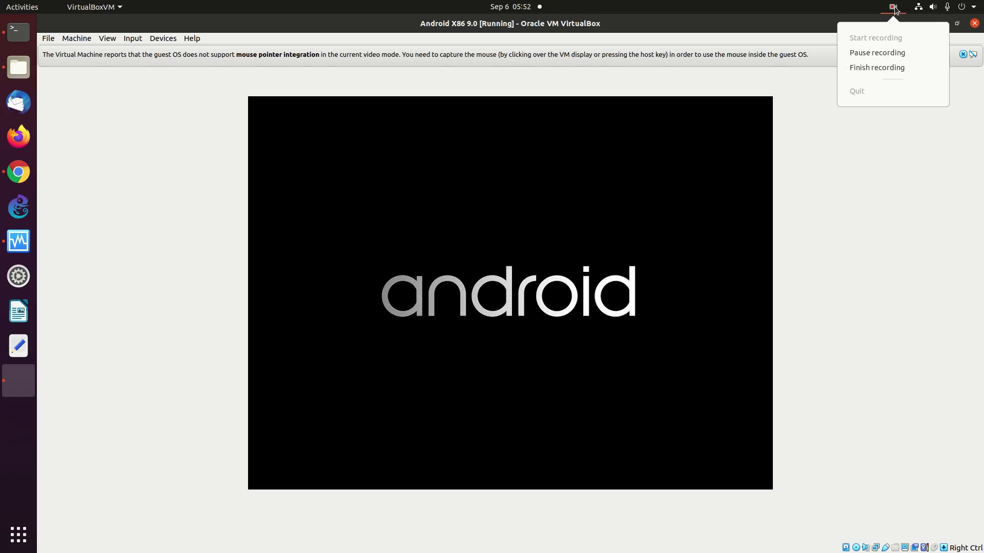
click(877, 51)
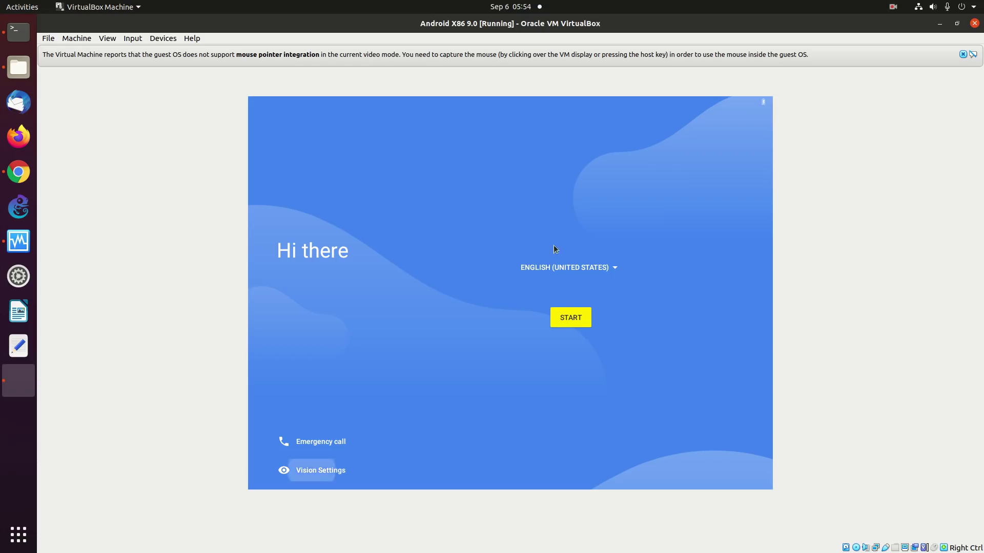
- Start the Android setup in English (United States) and connect to the VirtWifi network
click(573, 318)
click(572, 320)
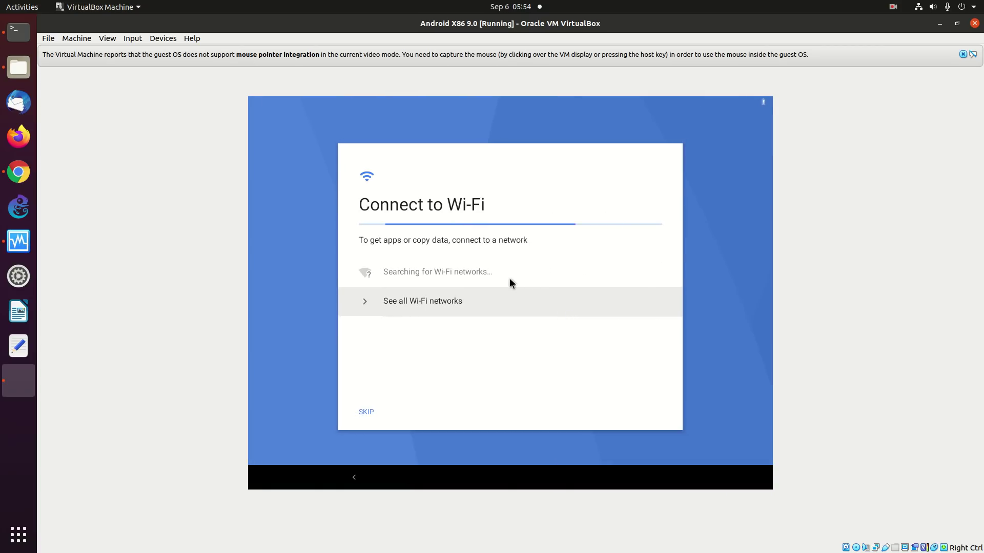
click(423, 302)
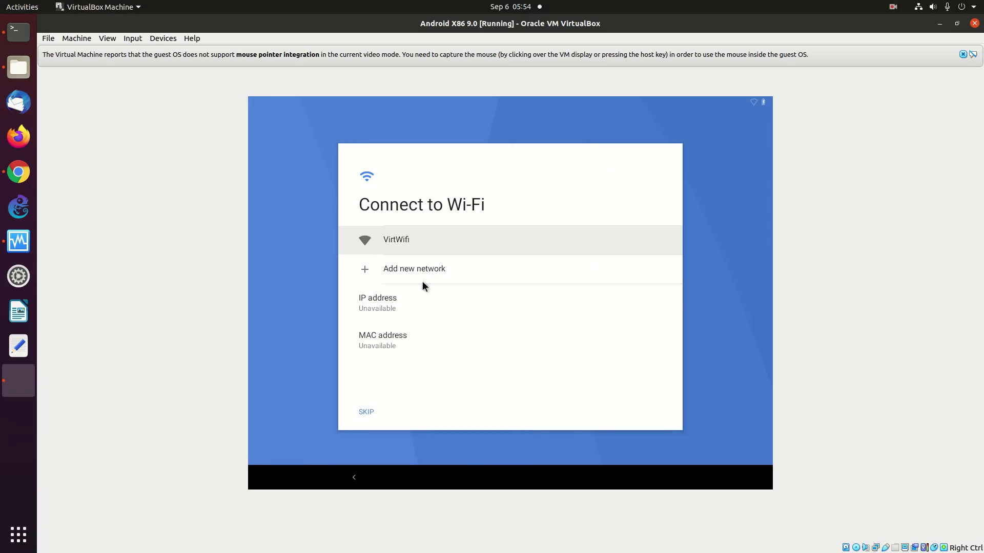
click(396, 240)
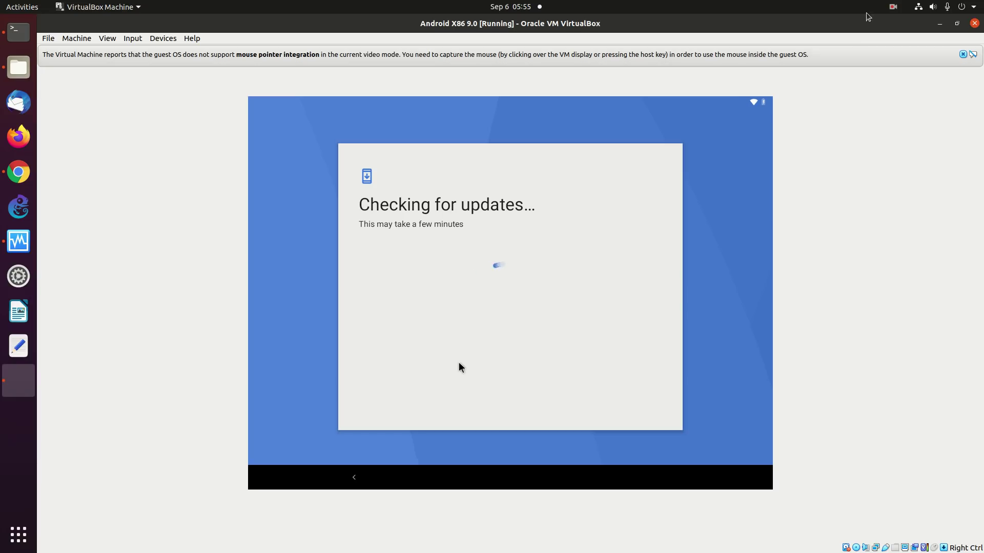
click(894, 7)
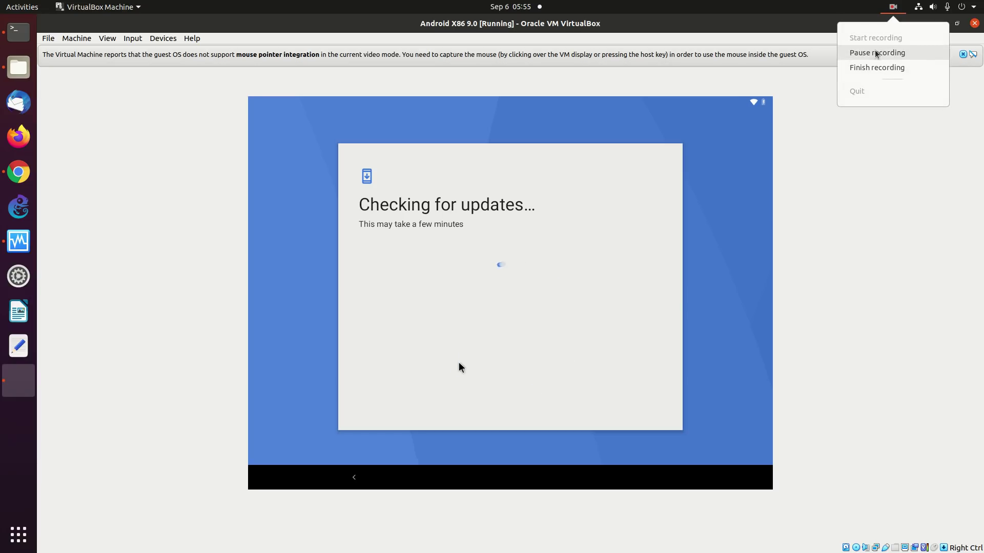
click(876, 53)
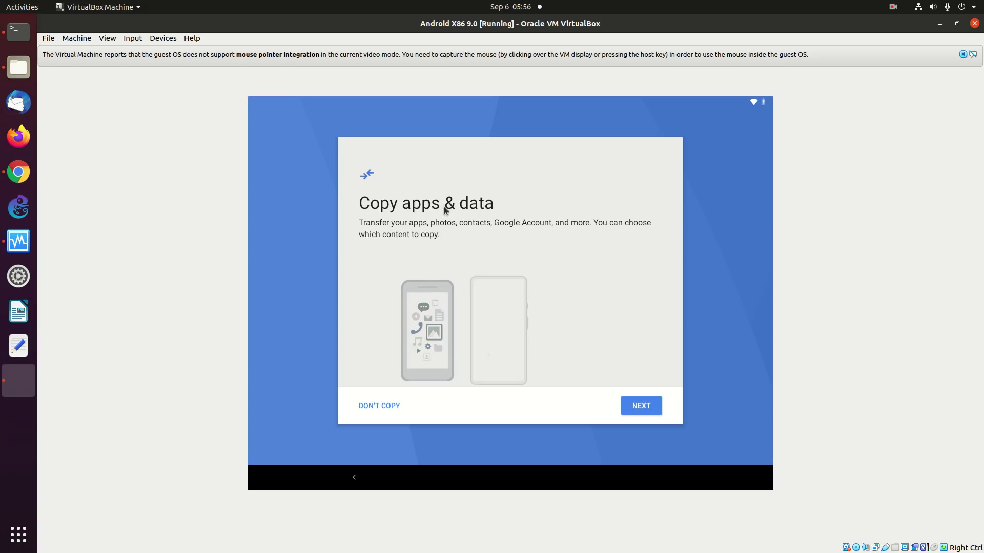
- Decline copying apps and data from another device and continue to the Google sign-in
click(378, 407)
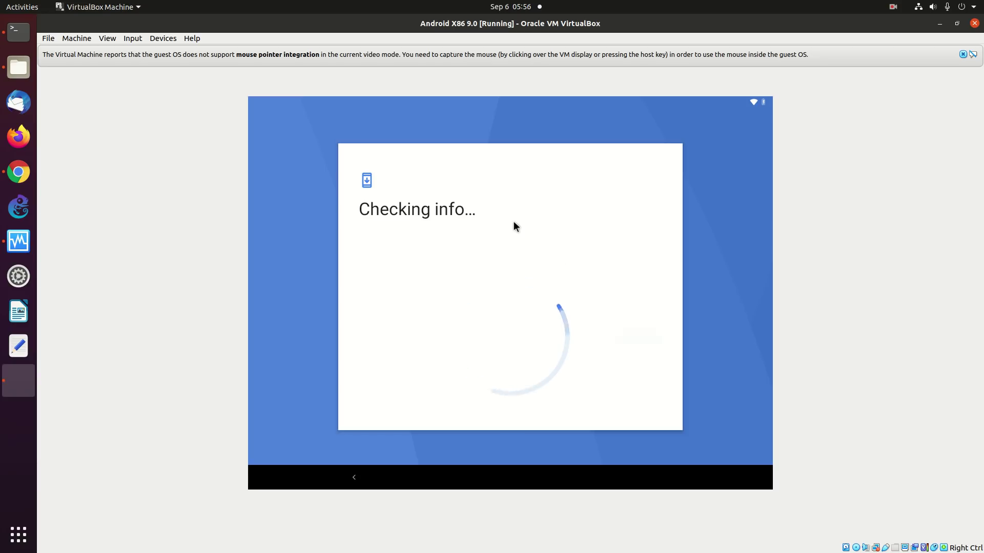
click(739, 115)
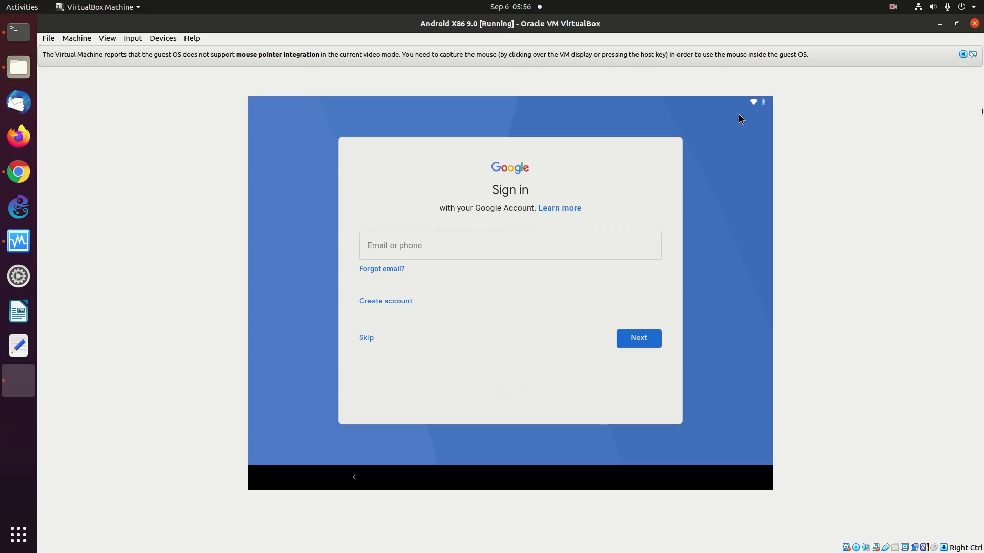
click(894, 7)
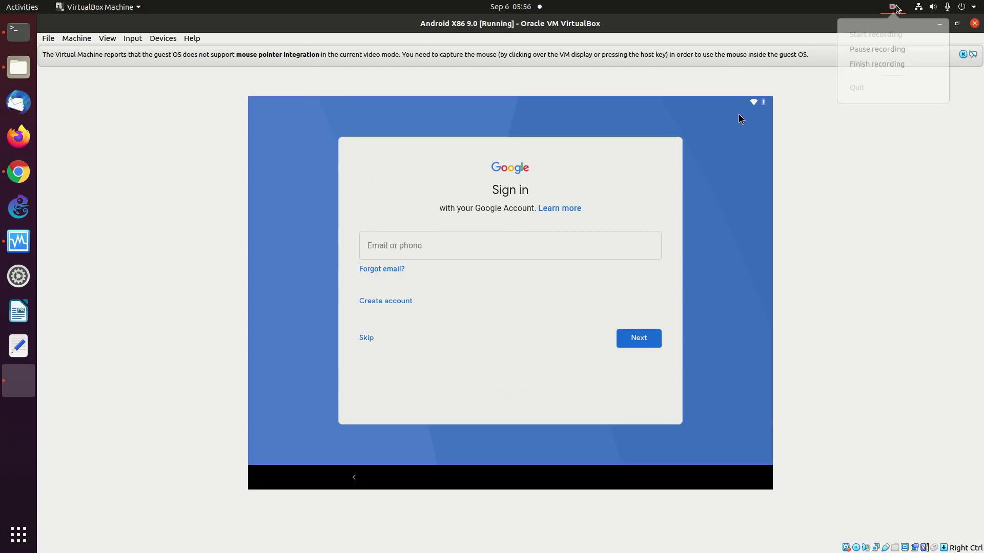
click(870, 49)
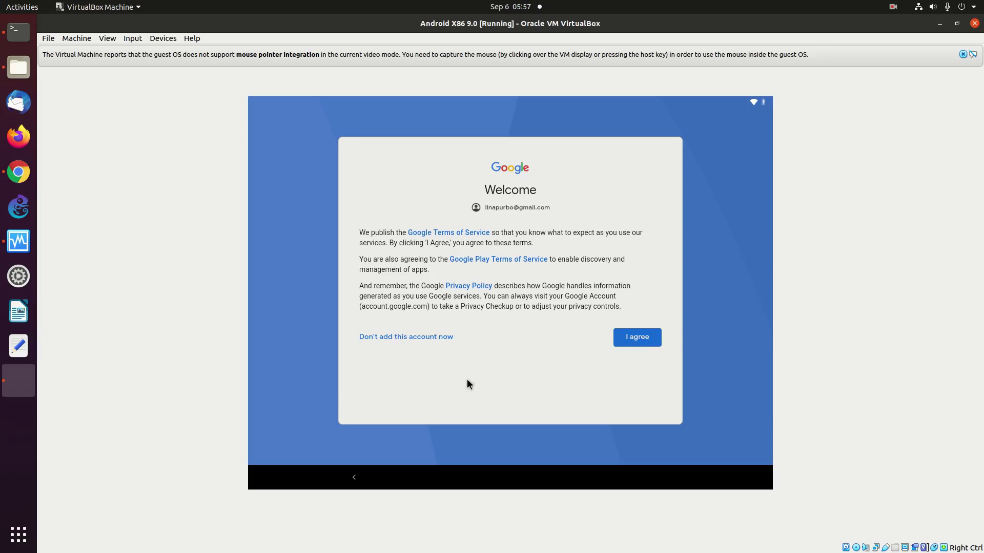
- Agree to the Google terms for the account and accept the Google Services with backup, location, scanning and diagnostics left on
click(643, 344)
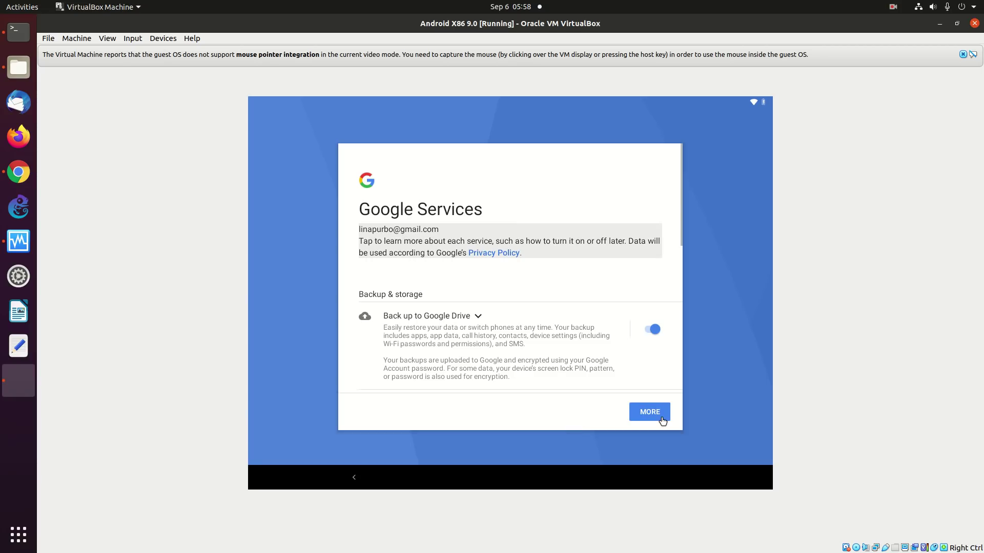
click(656, 415)
click(654, 413)
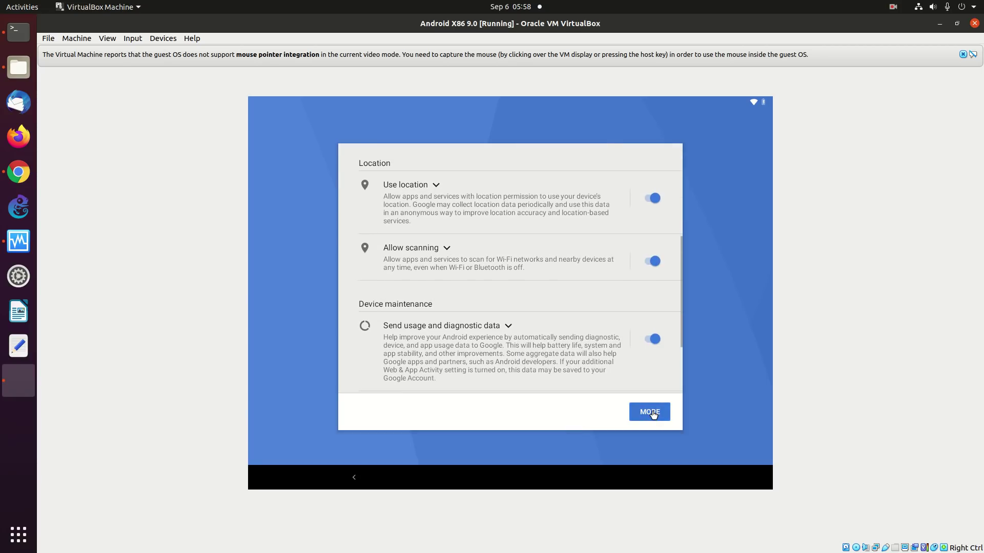
click(654, 414)
click(651, 414)
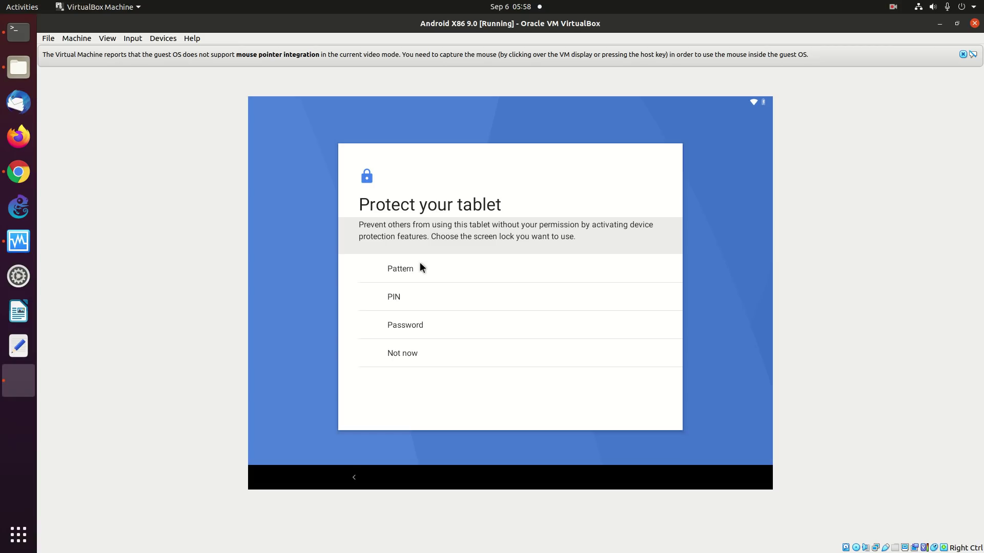
- Skip the screen lock and decline the remaining optional offers to finish the Android setup
click(506, 361)
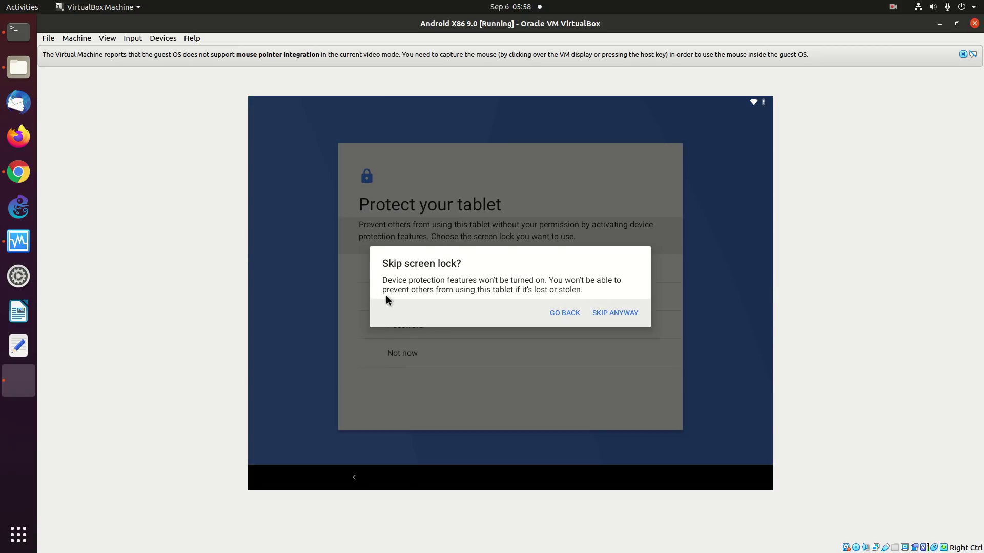
click(622, 314)
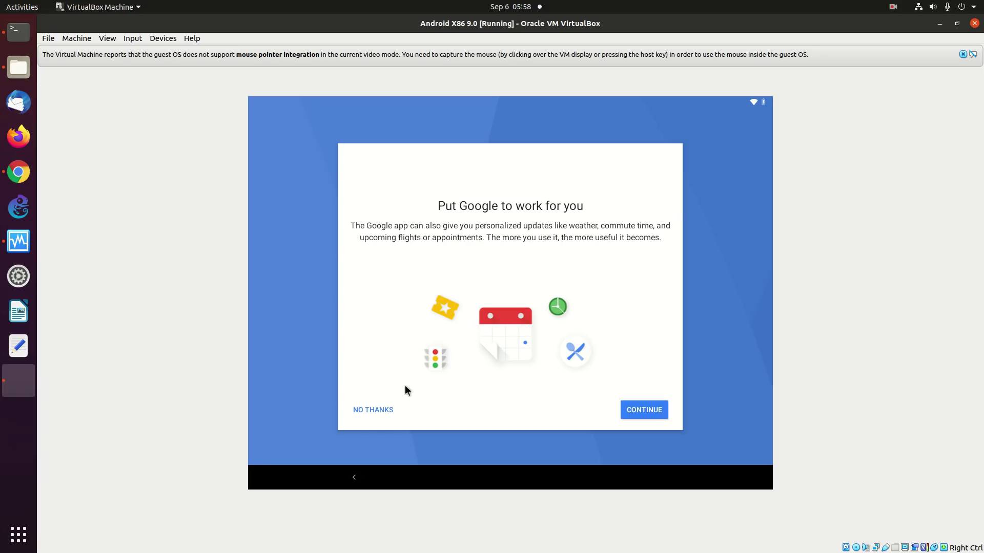
click(376, 410)
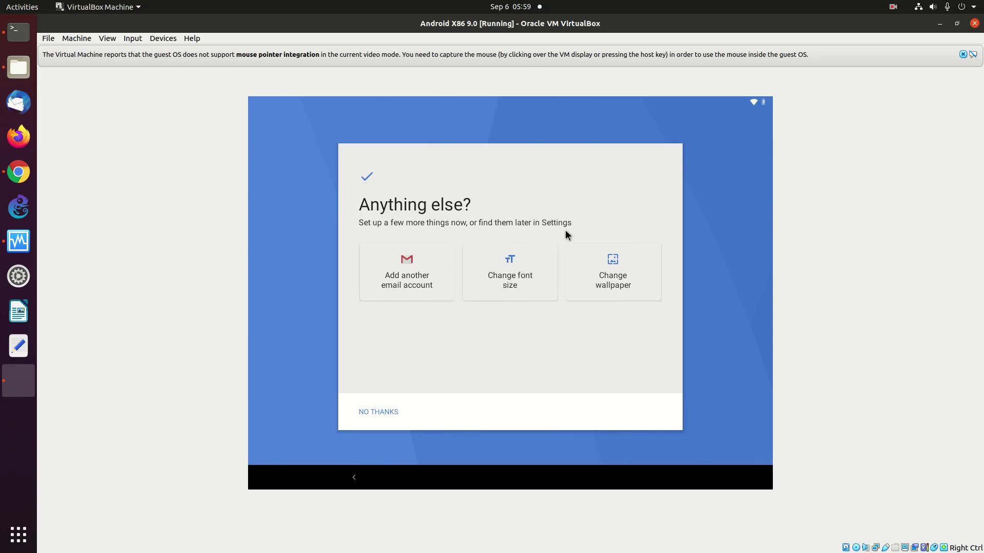
click(367, 413)
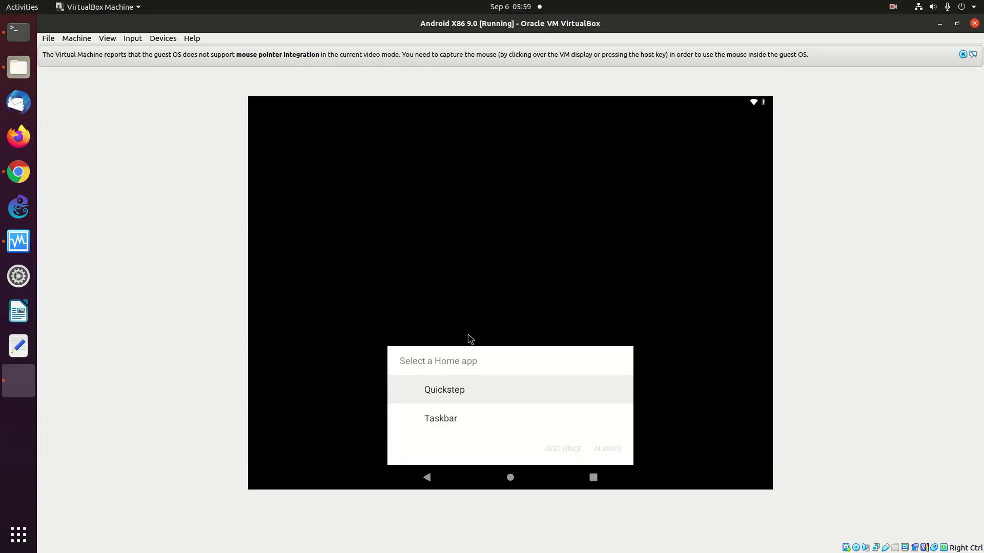
- Set Taskbar as the Home app to always use
click(438, 388)
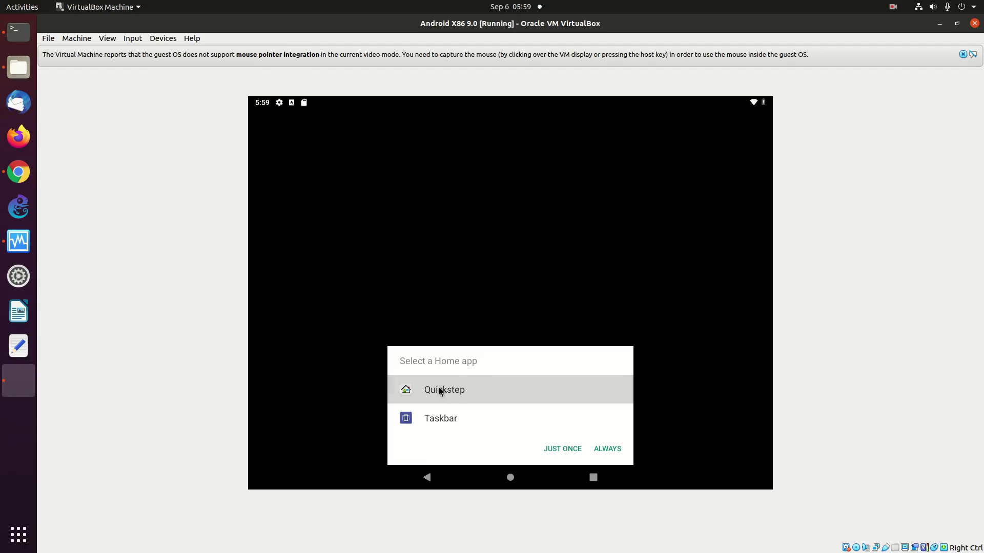
click(431, 417)
click(601, 449)
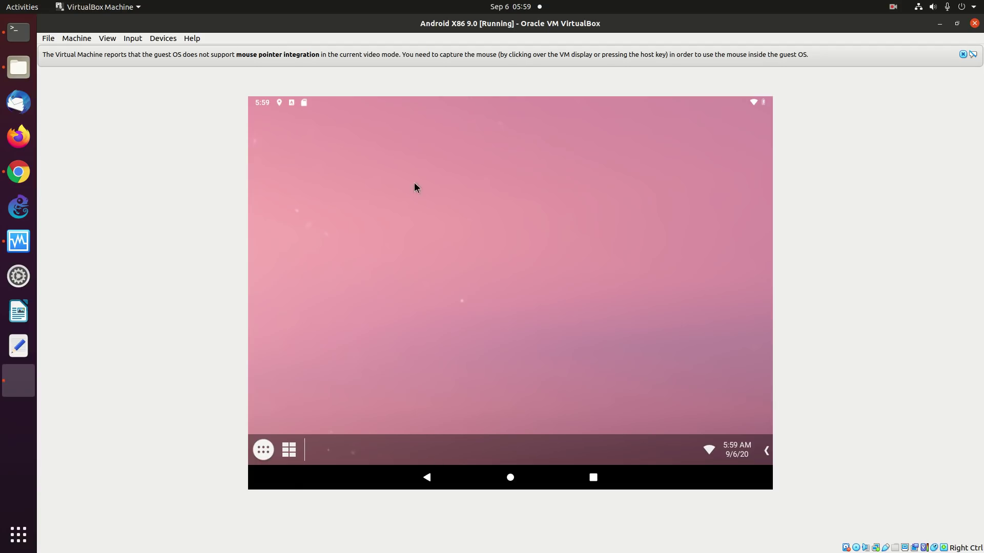
- Open Terminal Emulator and allow it to access photos, media and files on the device
click(263, 450)
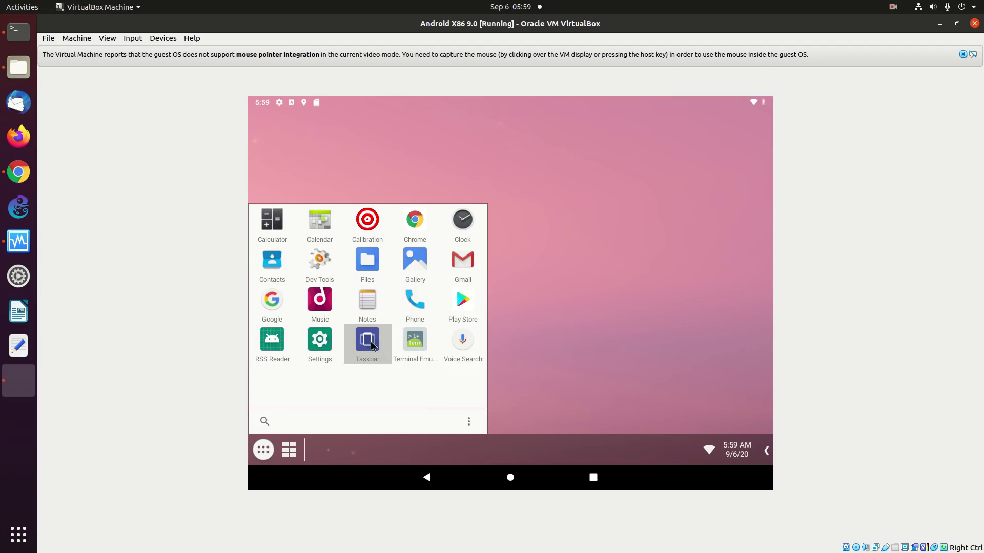
click(417, 342)
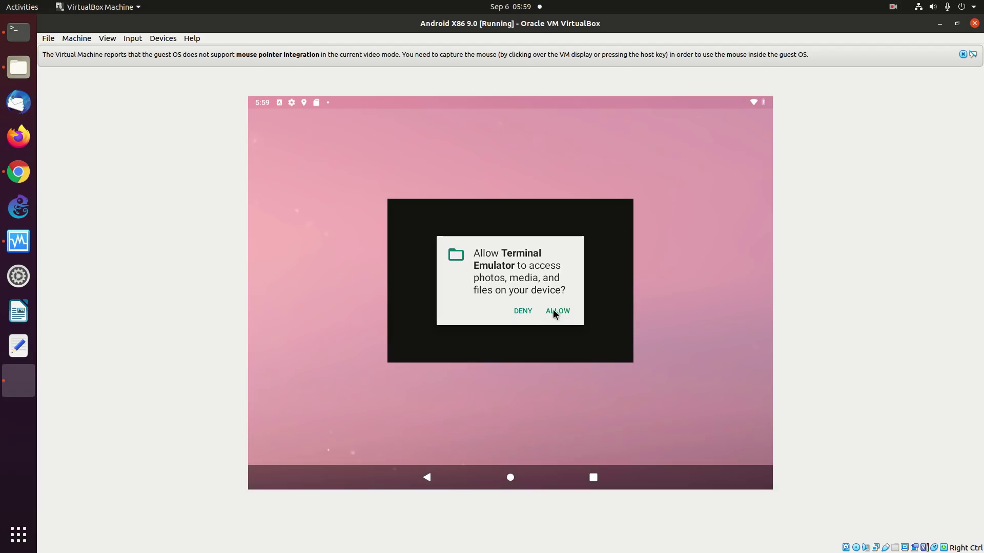
click(555, 310)
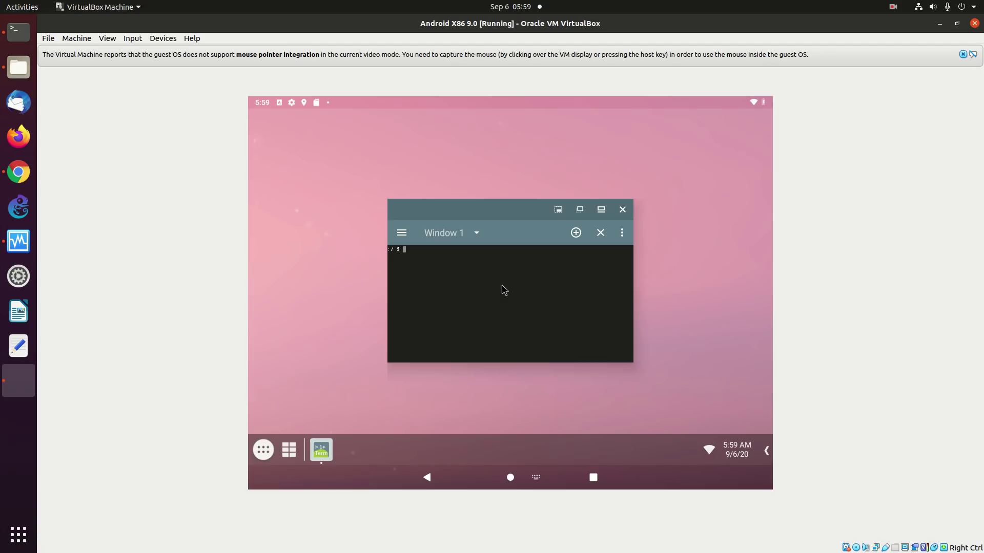
- List the root directory, disk usage and network interfaces in the terminal with ls, df -h and ifconfig
text(ls)
key(Return)
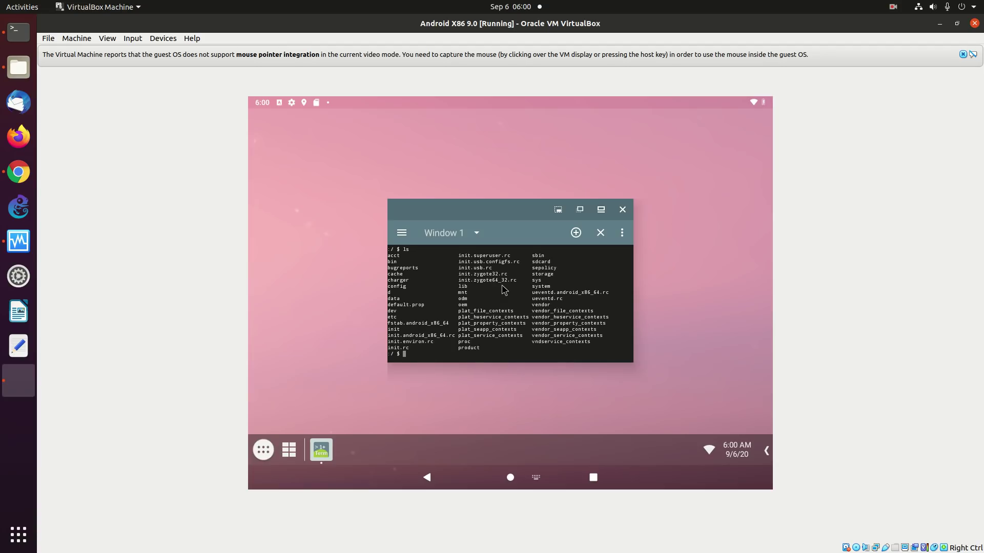
text(df -h)
key(Return)
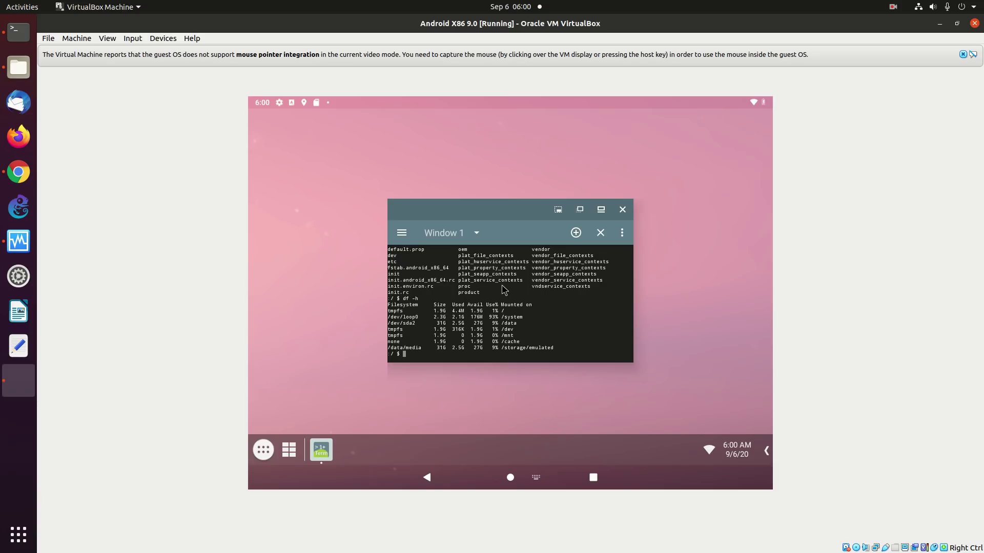
text(ifconfig)
key(Return)
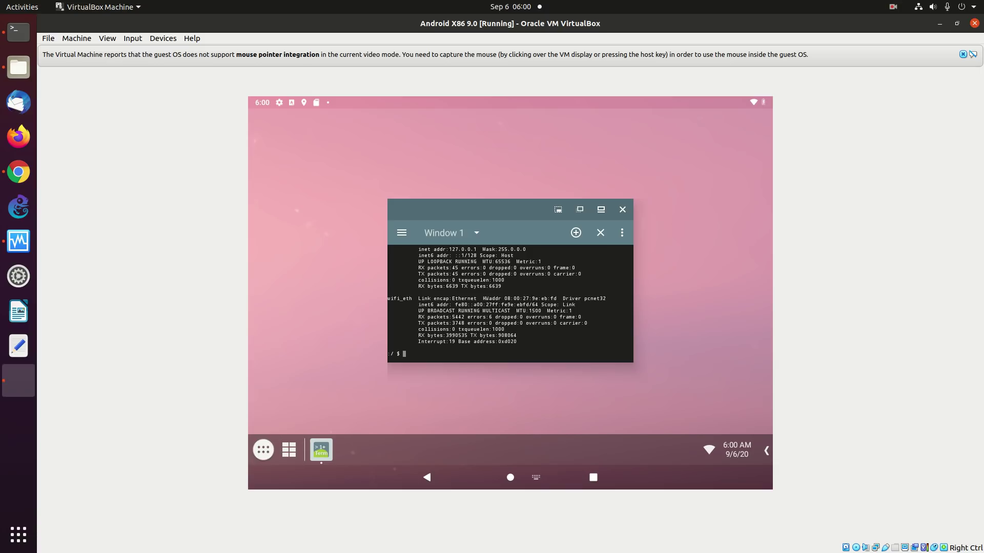
- Test the network by pinging 192.168.0.222, stop the ping, and try the dig command
text(ping 192.168.0.222)
key(Return)
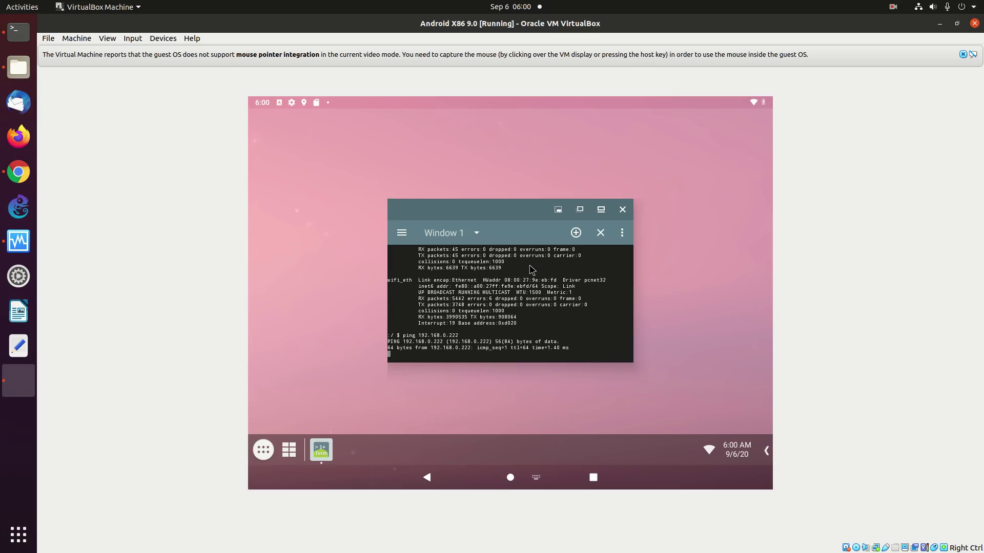
key(ctrl+c)
text(dig)
key(Return)
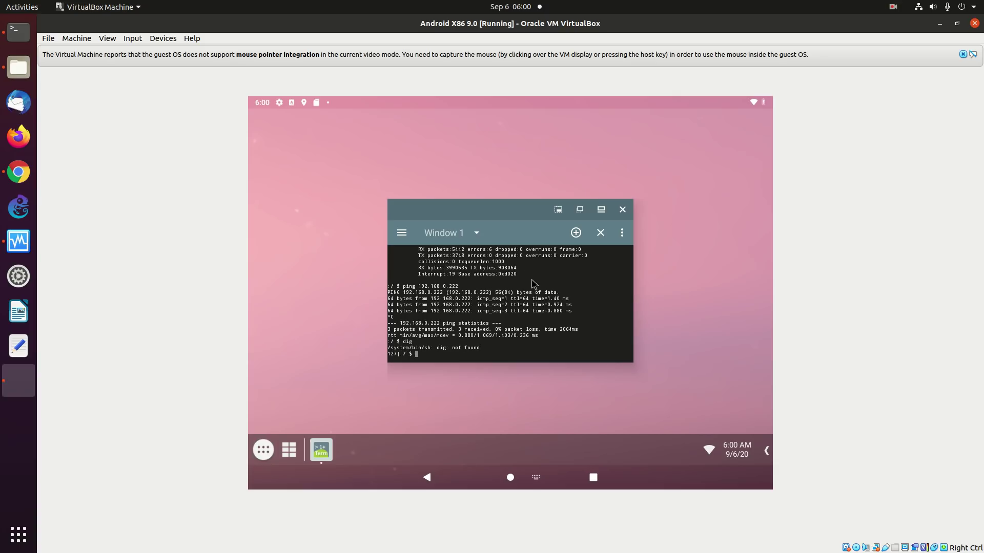
key(Return)
key(Return)
key(Return)
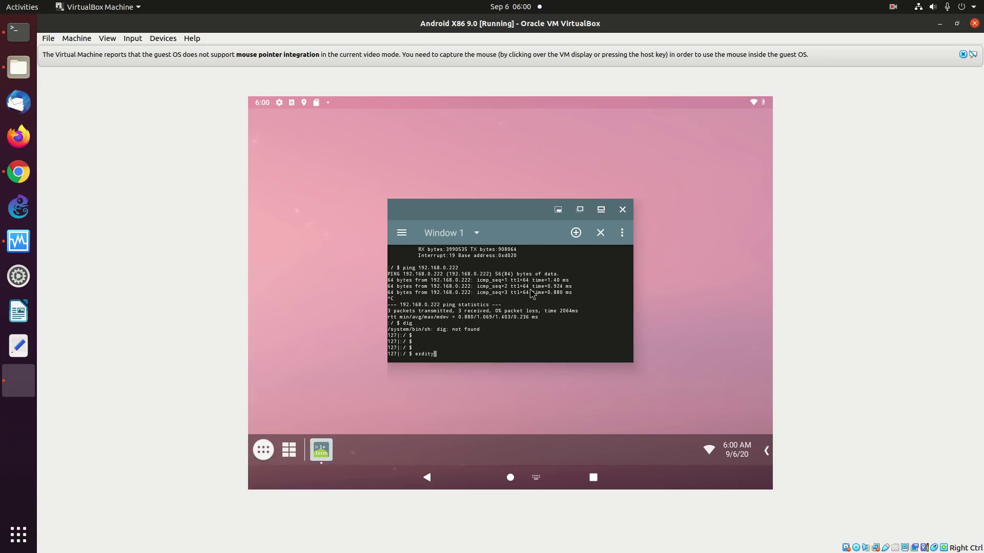
- Exit the terminal session and release the mouse from the virtual machine
text(exit)
key(Return)
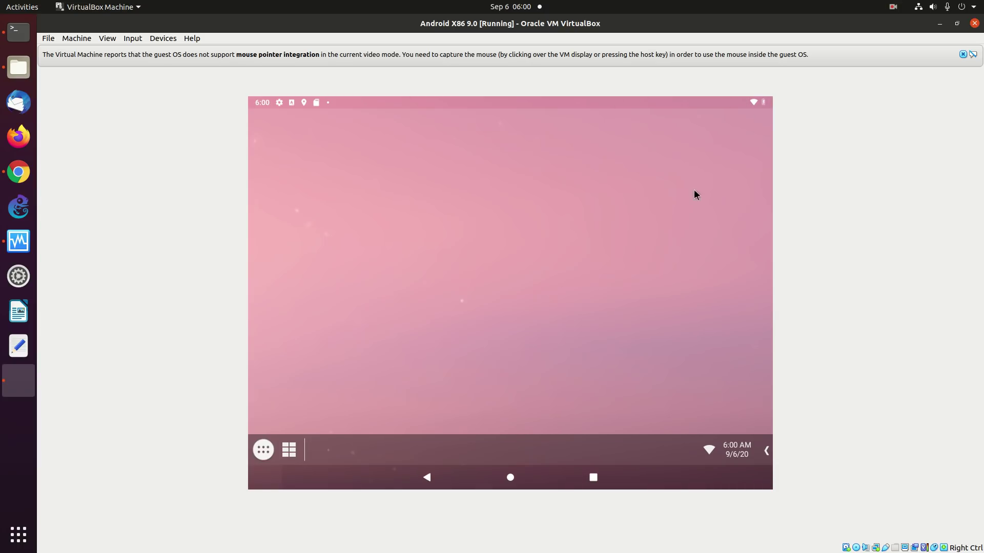
key(Control_R)
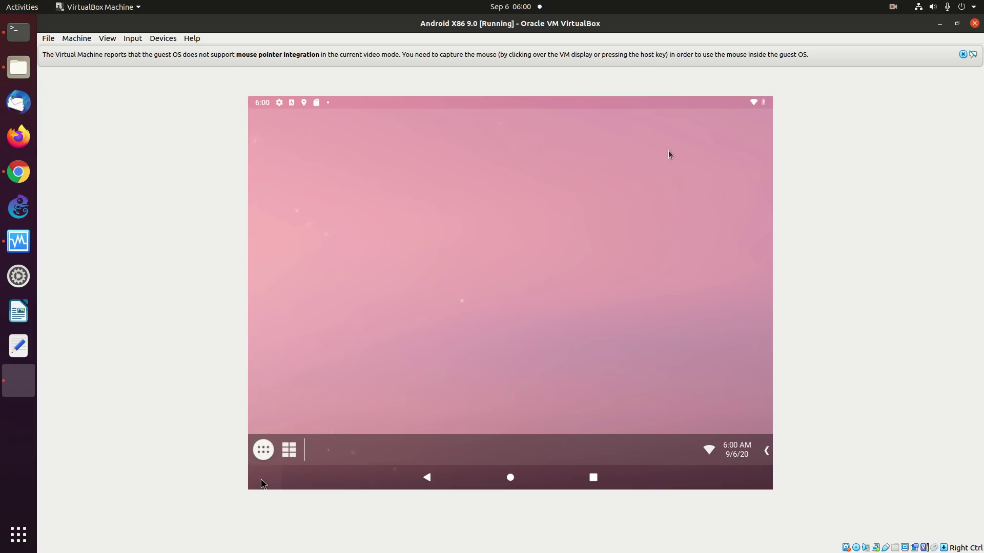